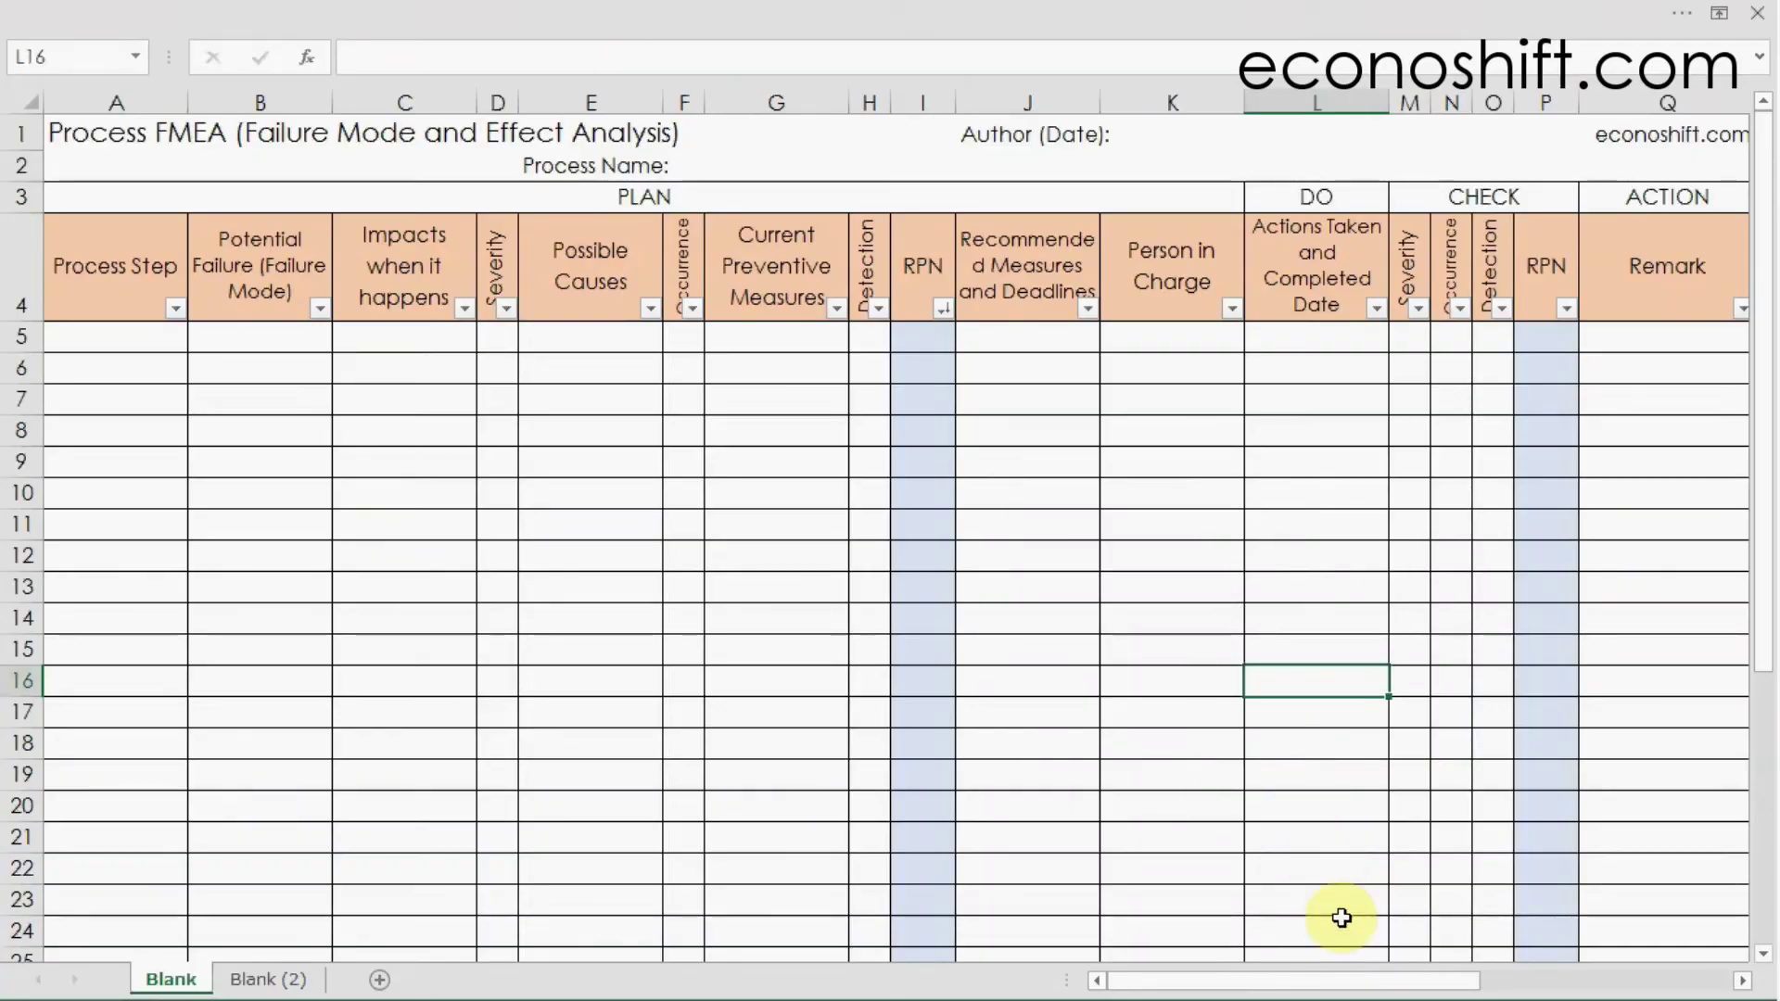
Step: Highlight the Process Step, Potential Failure, Impacts and Severity columns to explain them
drag(1339, 991, 1124, 955)
drag(200, 441, 200, 997)
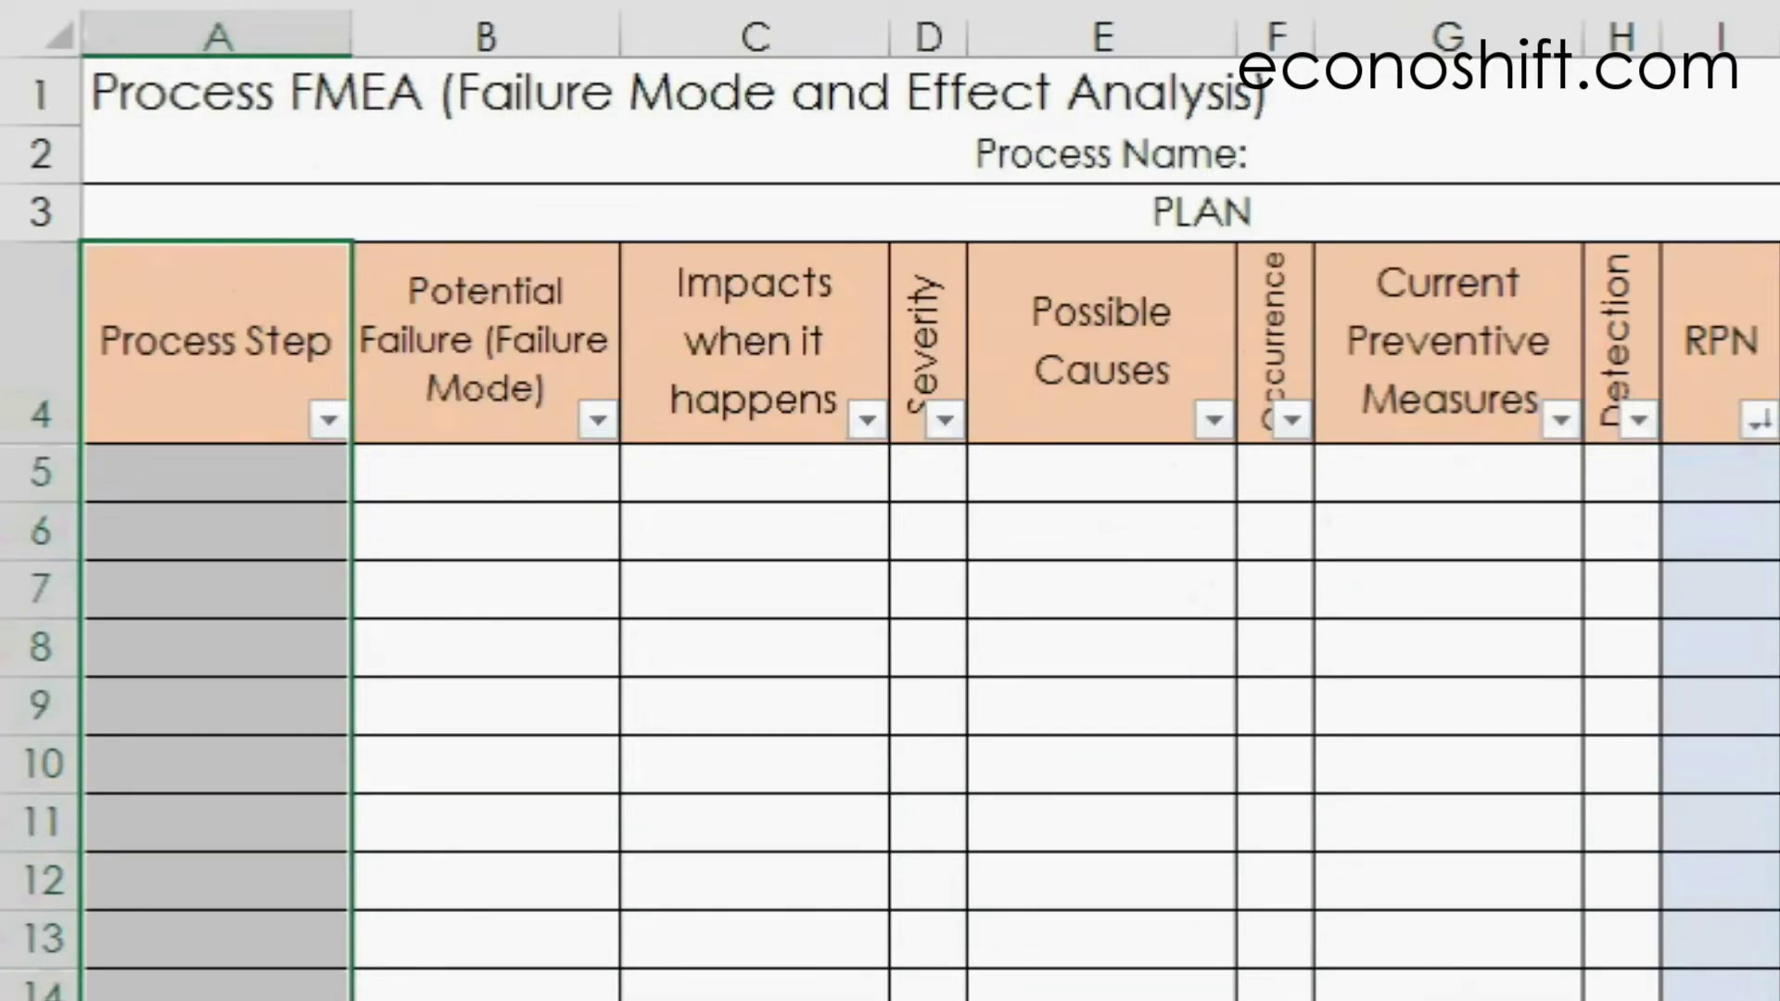
drag(448, 398, 448, 997)
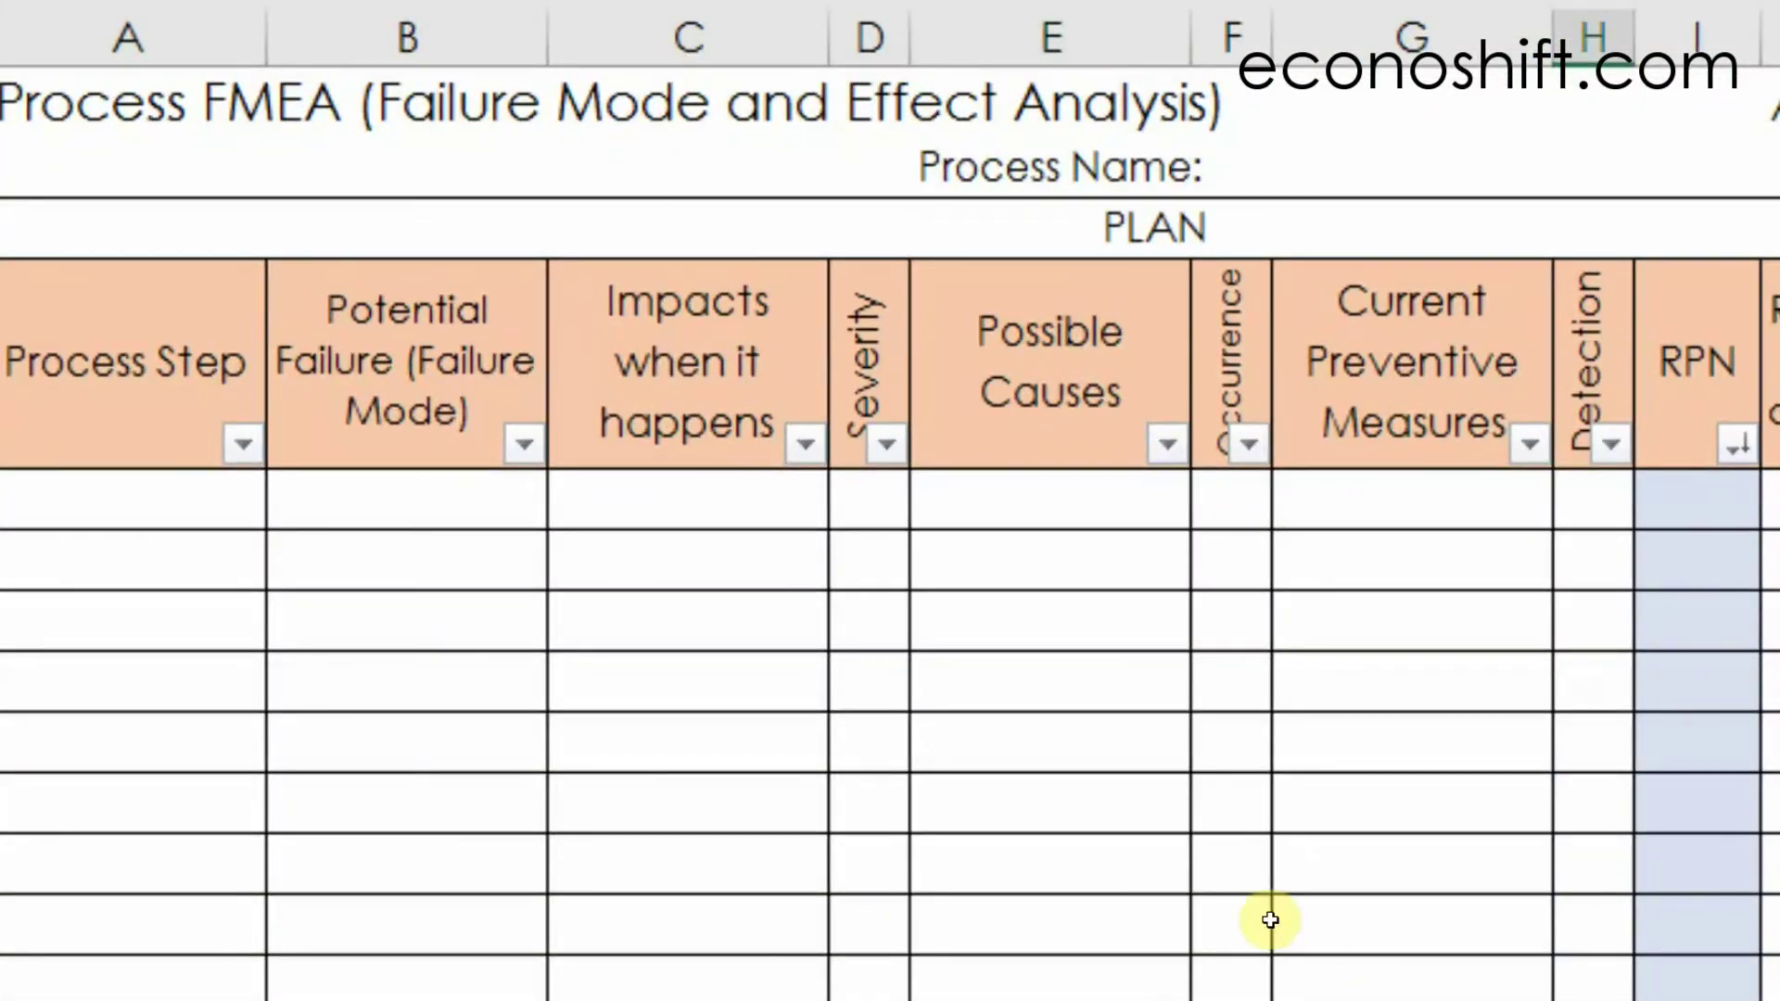
click(770, 441)
shift+click(664, 962)
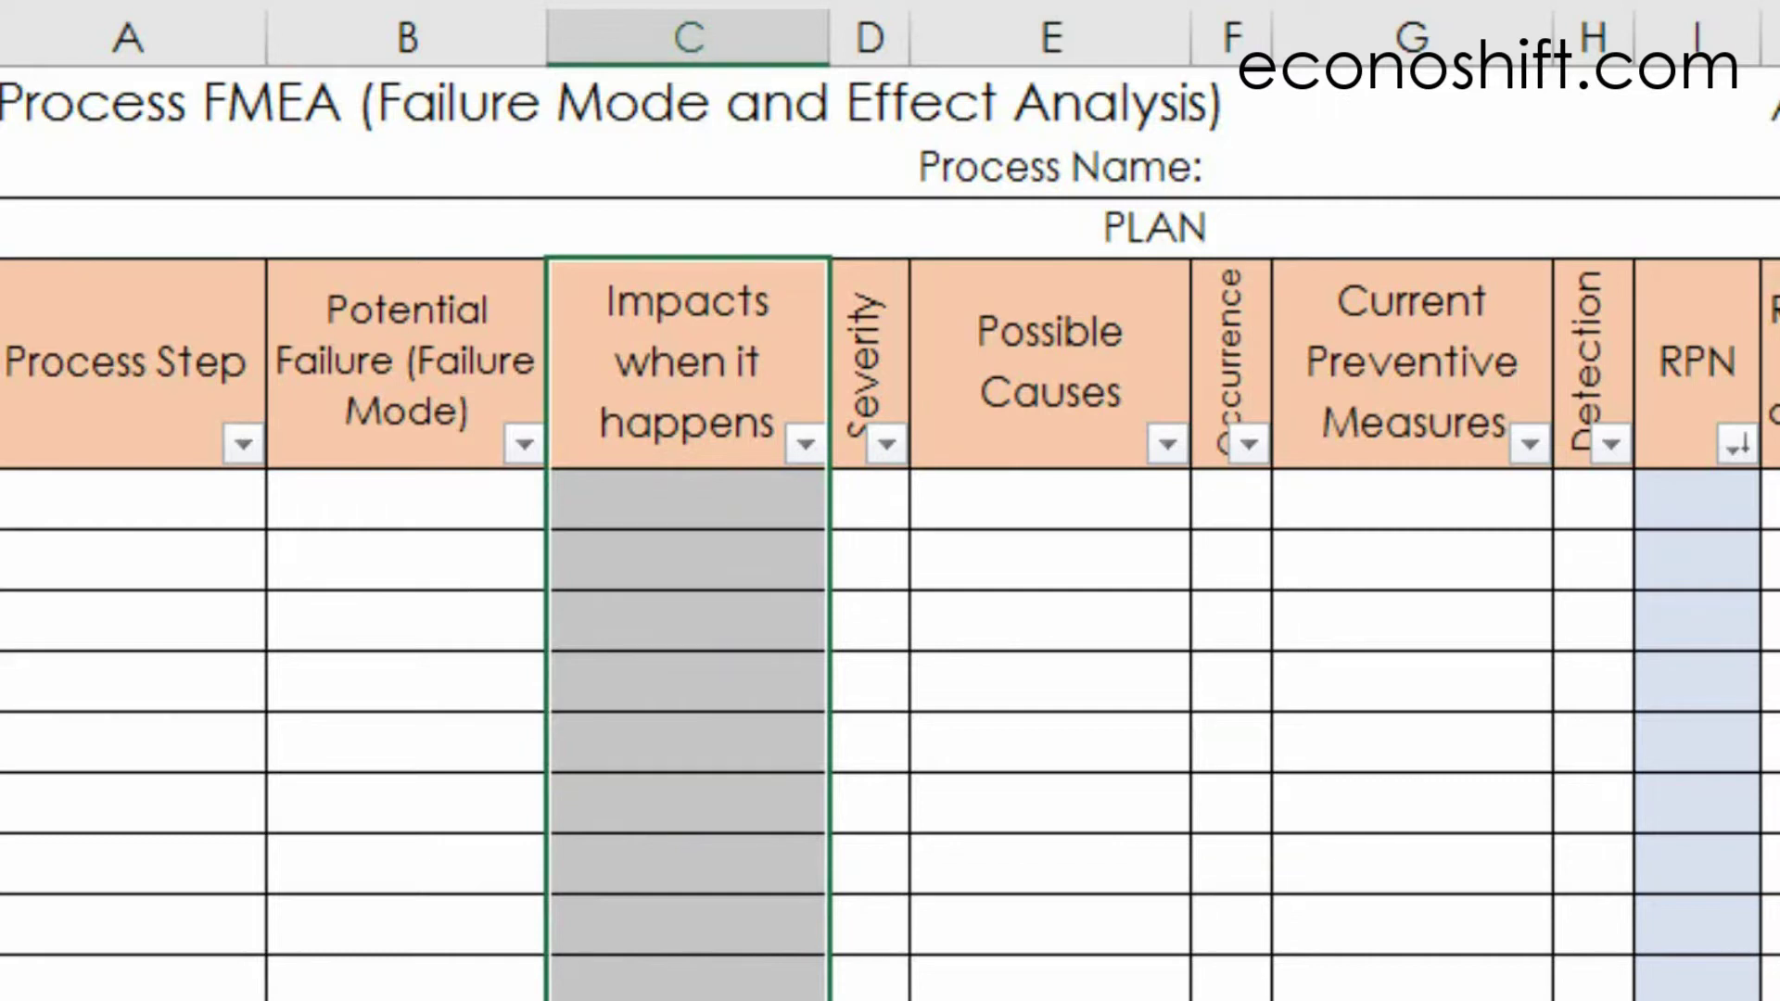
click(1020, 500)
drag(866, 397, 867, 996)
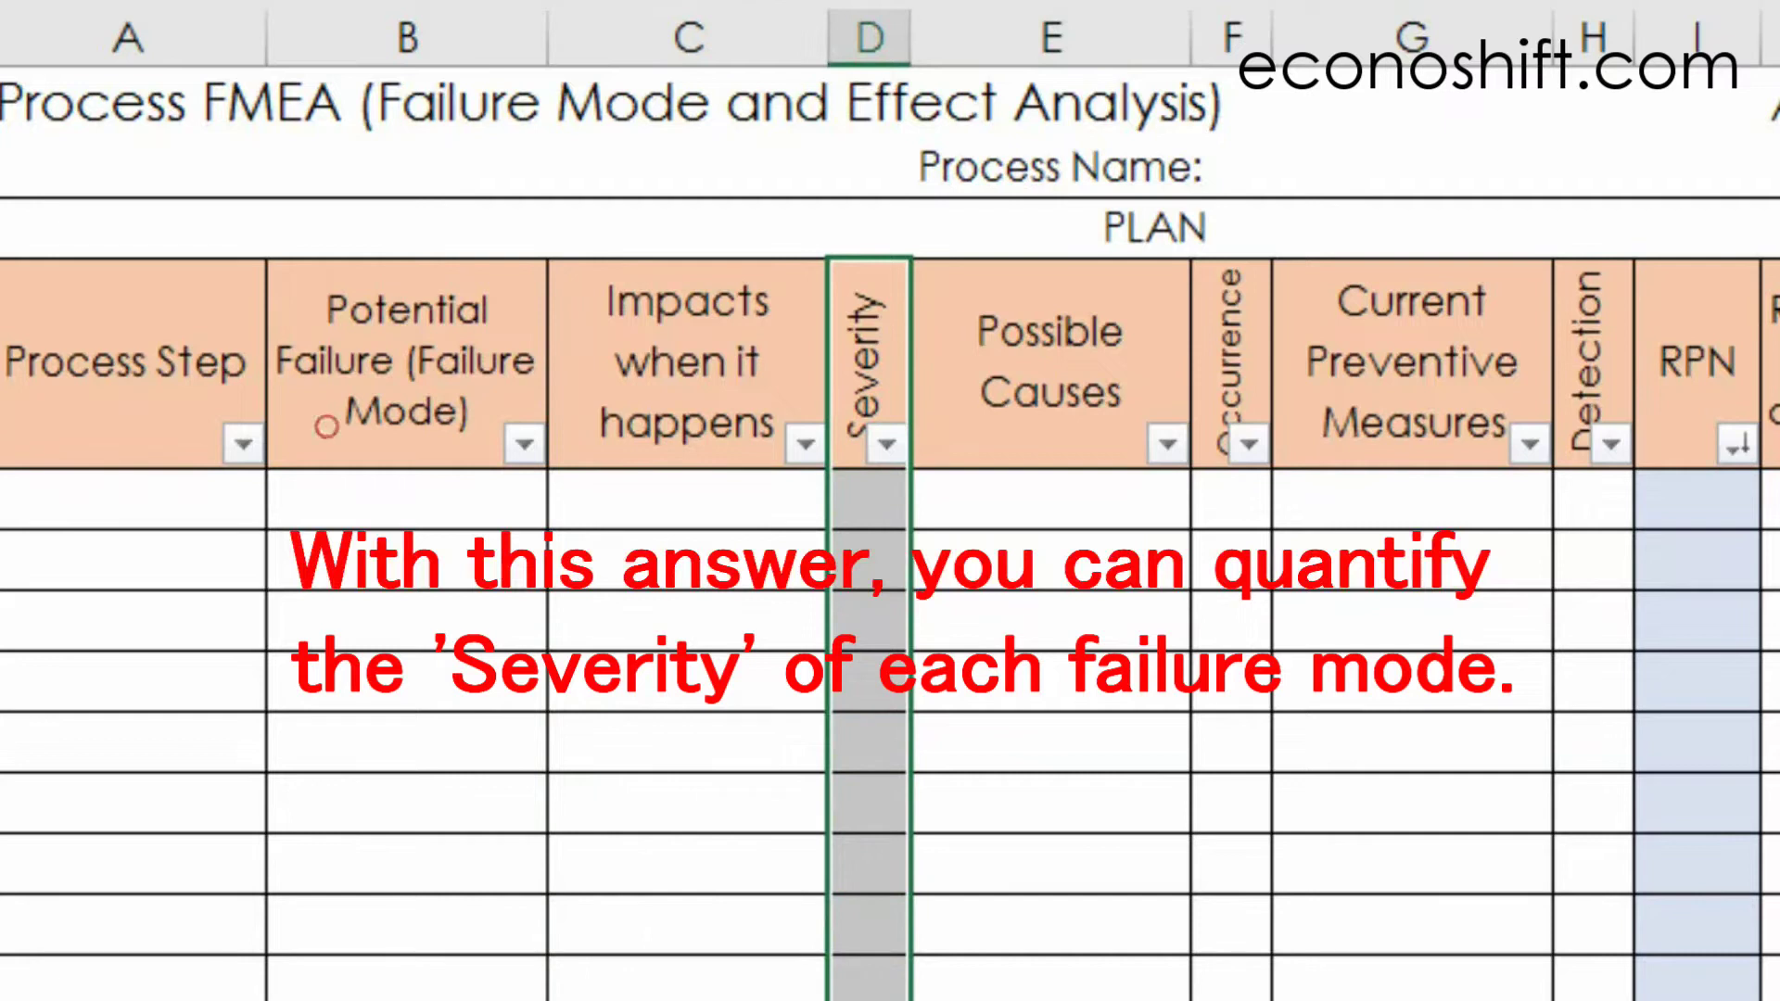
click(942, 974)
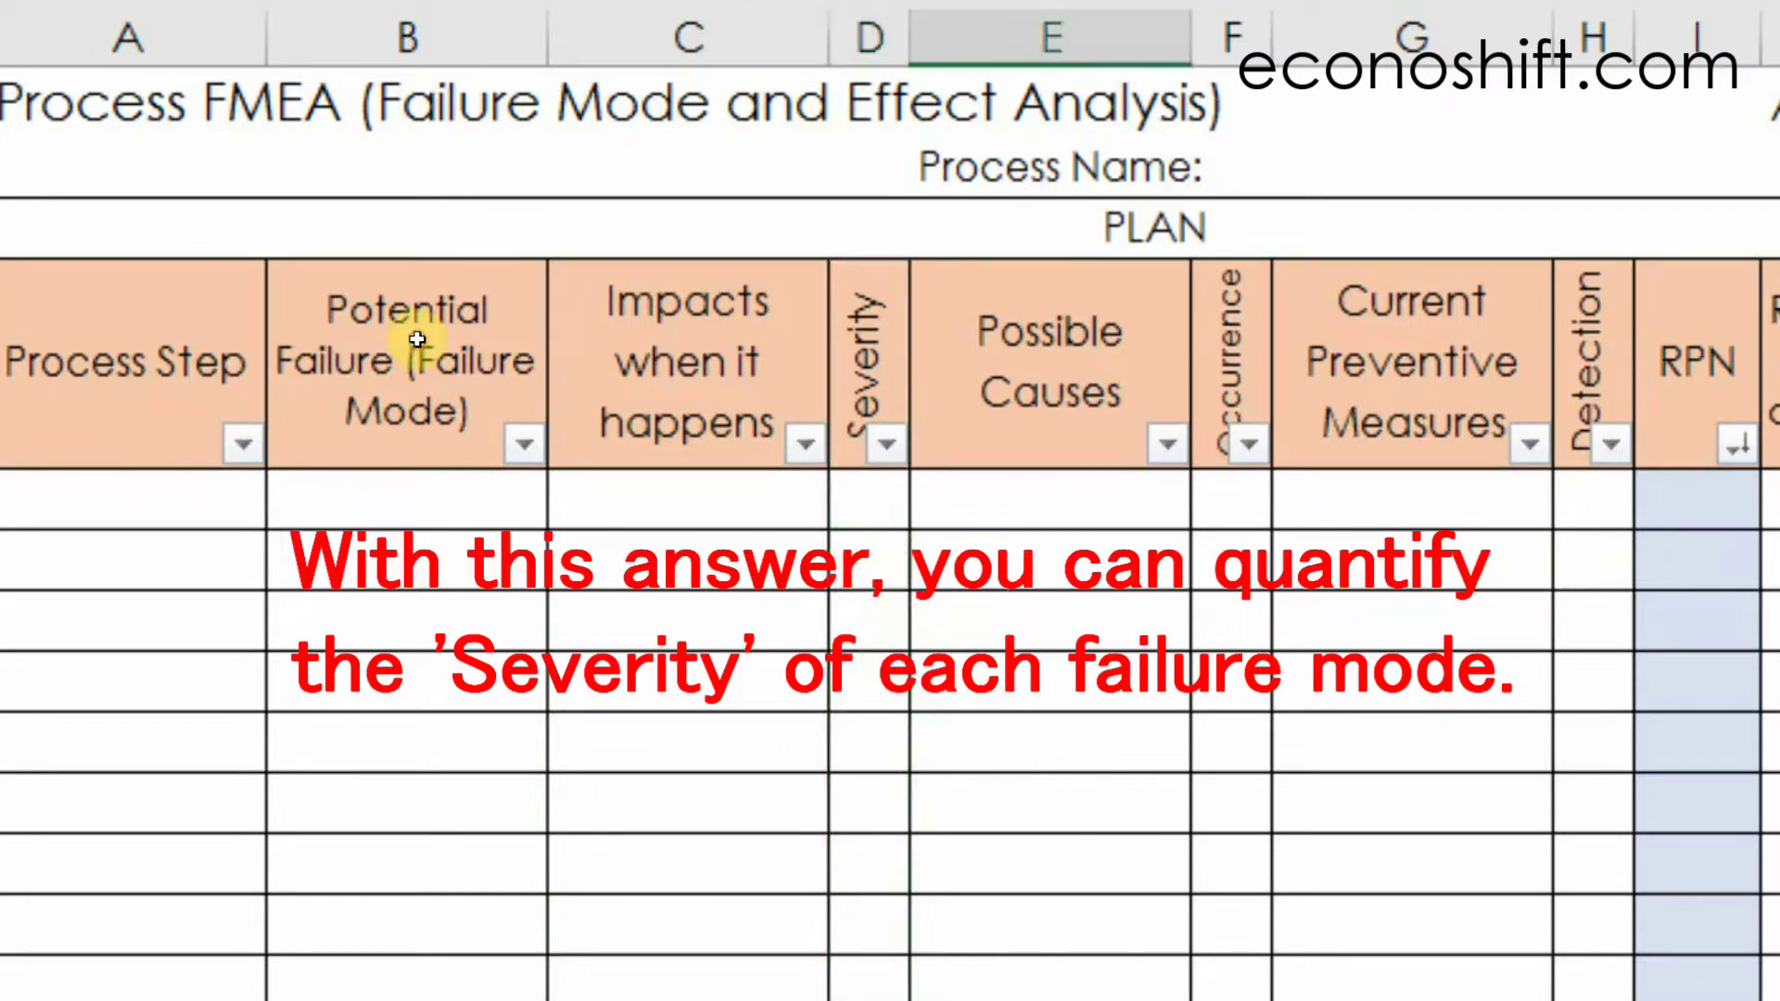
Step: Set the first Severity cell (D5) to 5 from its 1–5 dropdown list
click(866, 504)
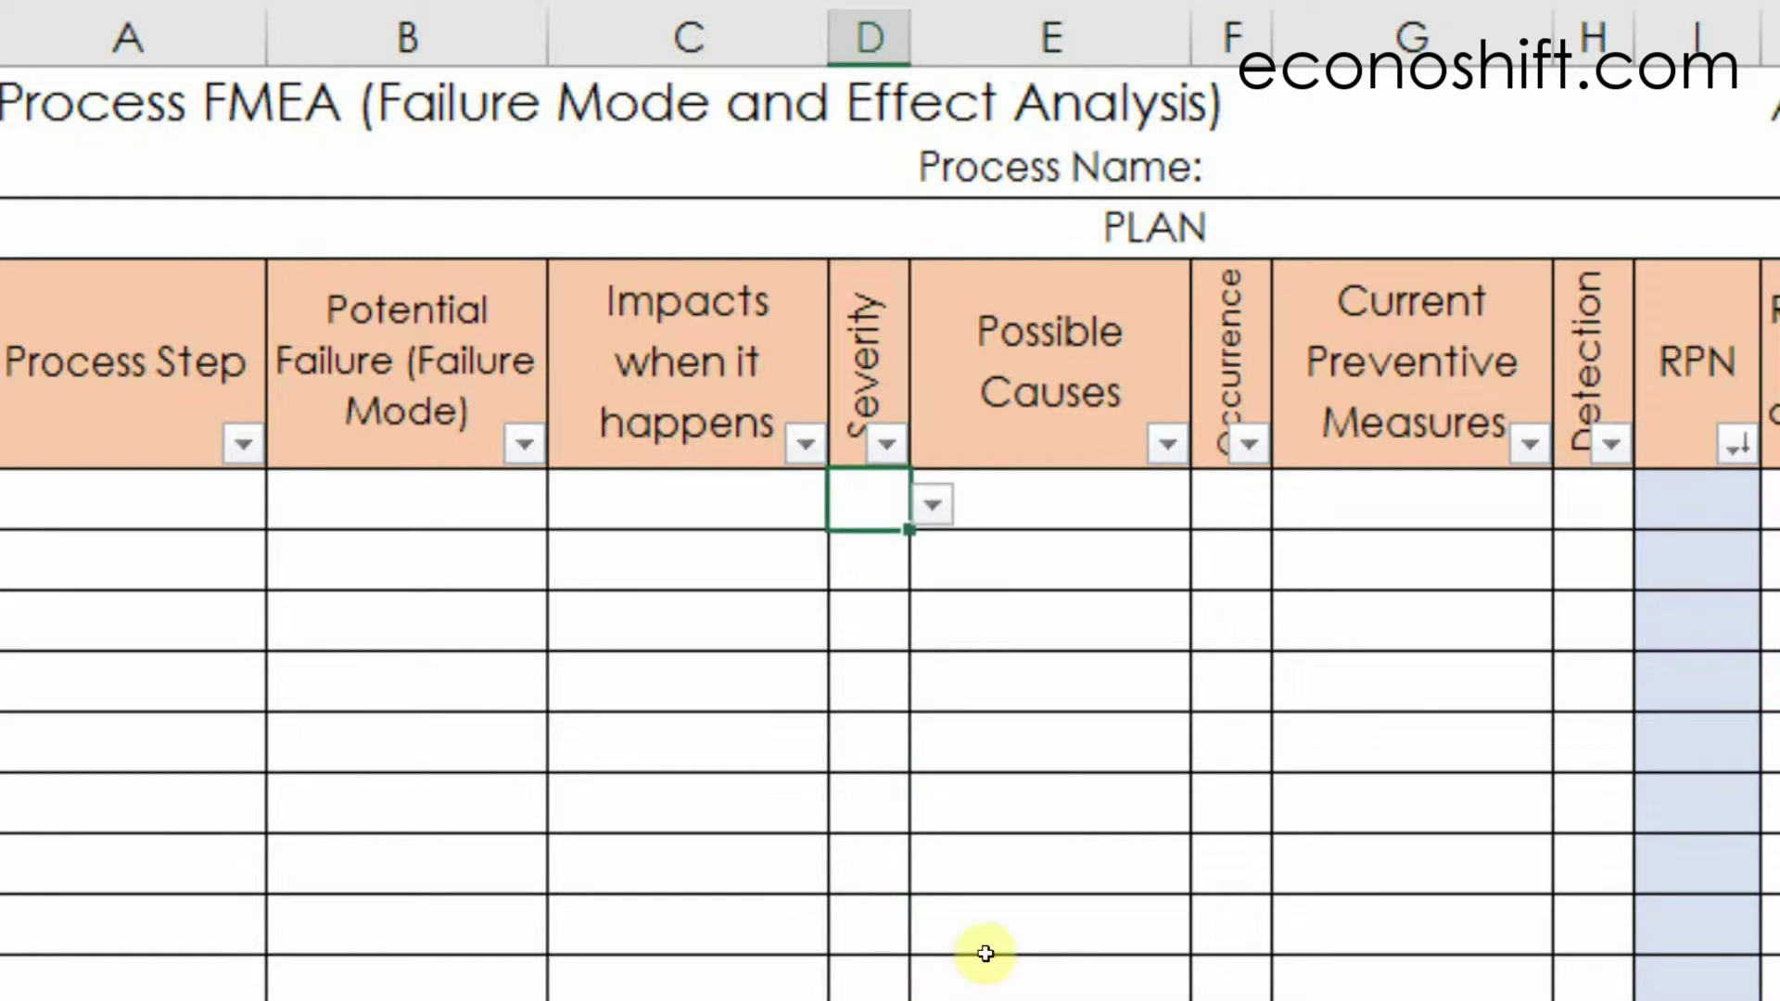
click(932, 504)
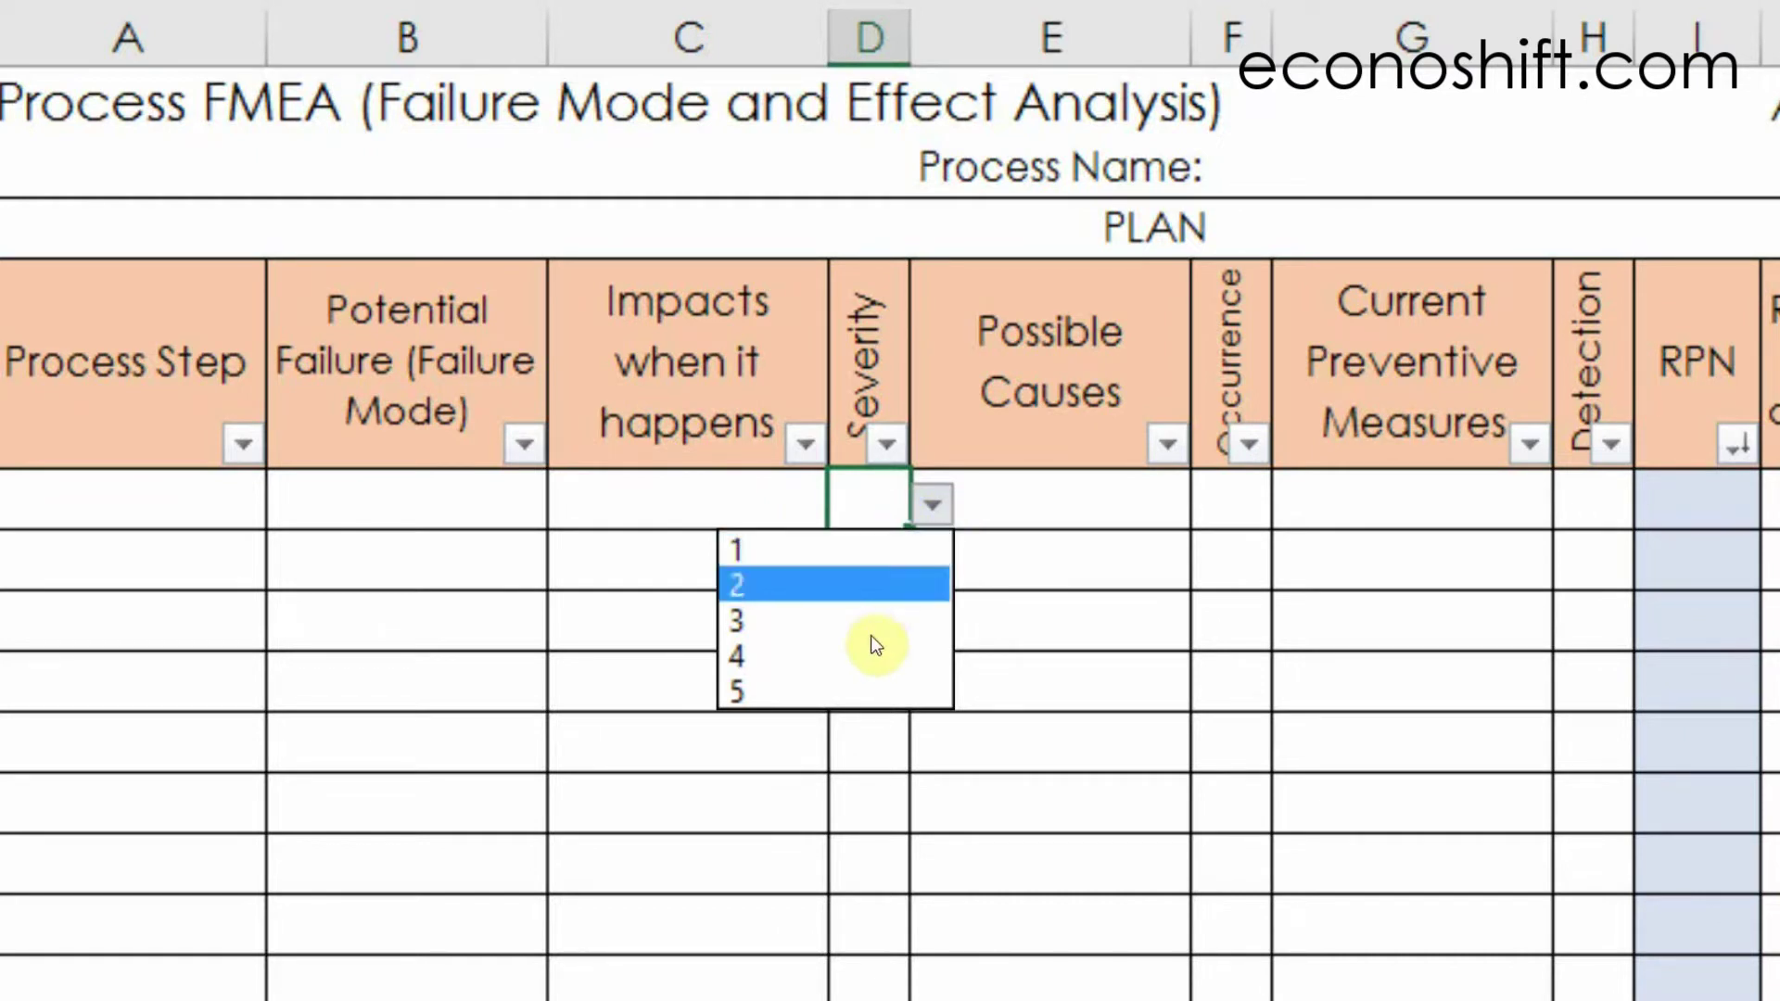
click(862, 686)
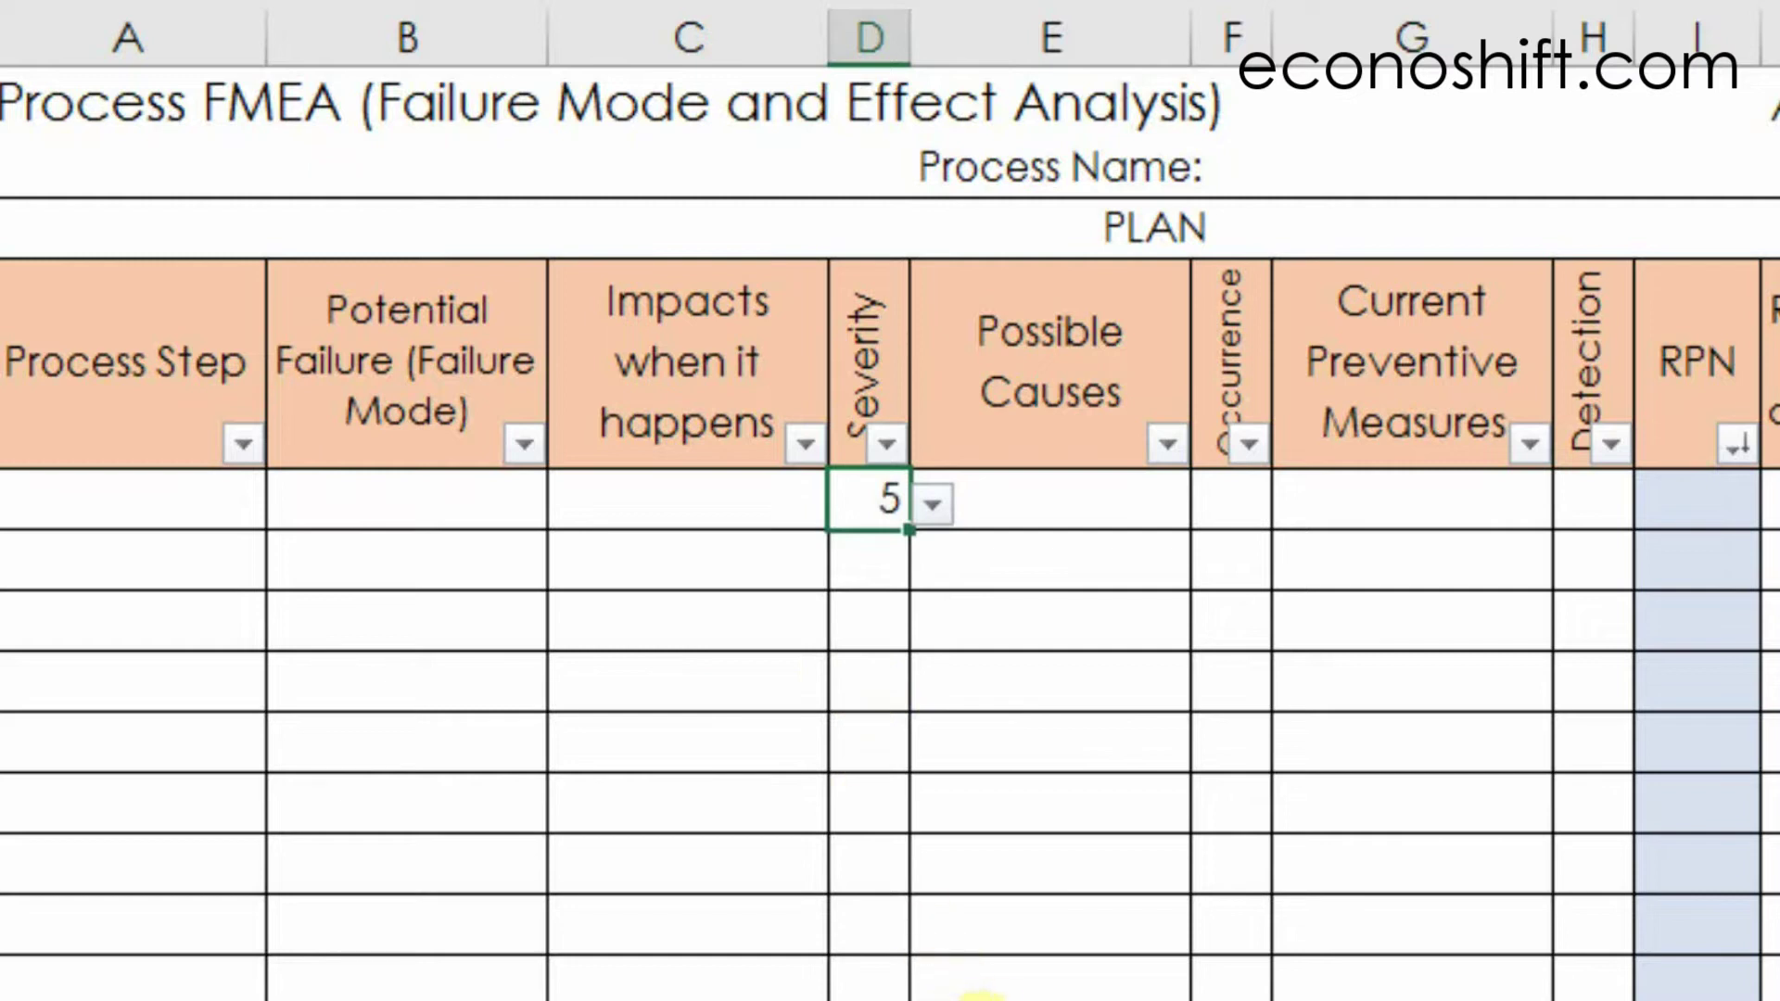
click(1057, 264)
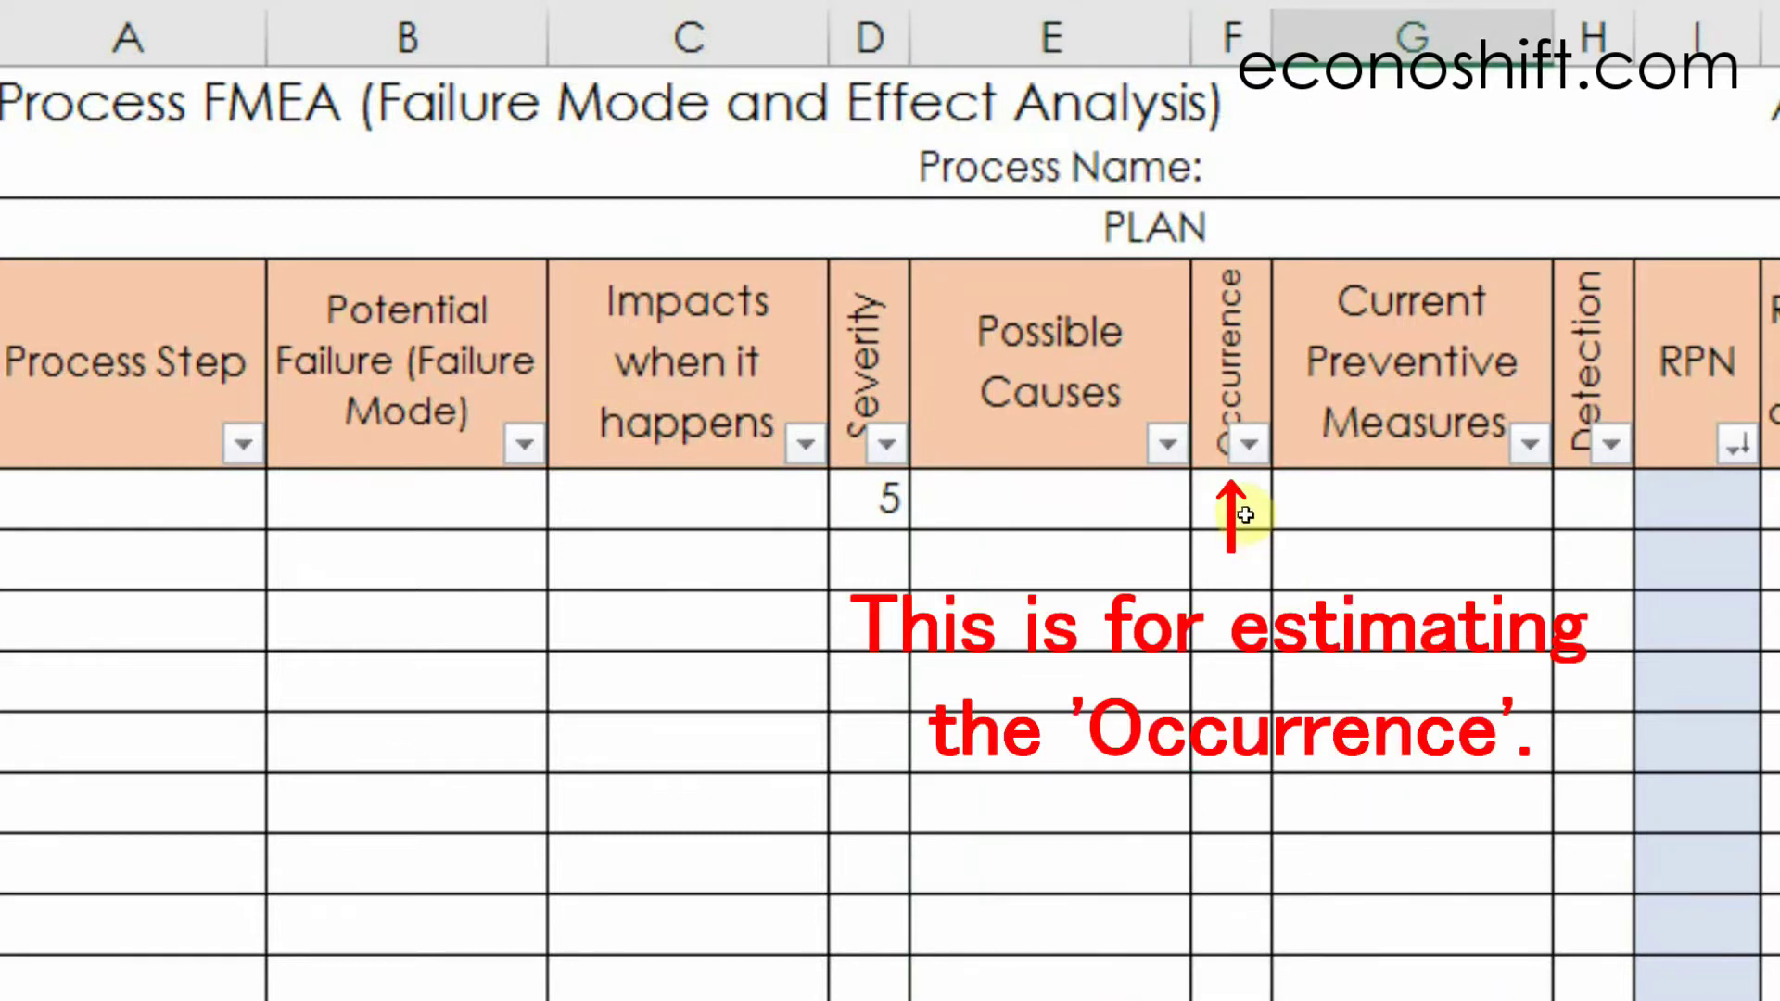
Step: Rate the first row's Occurrence (F5) as 5 from its 1–5 dropdown
click(1240, 509)
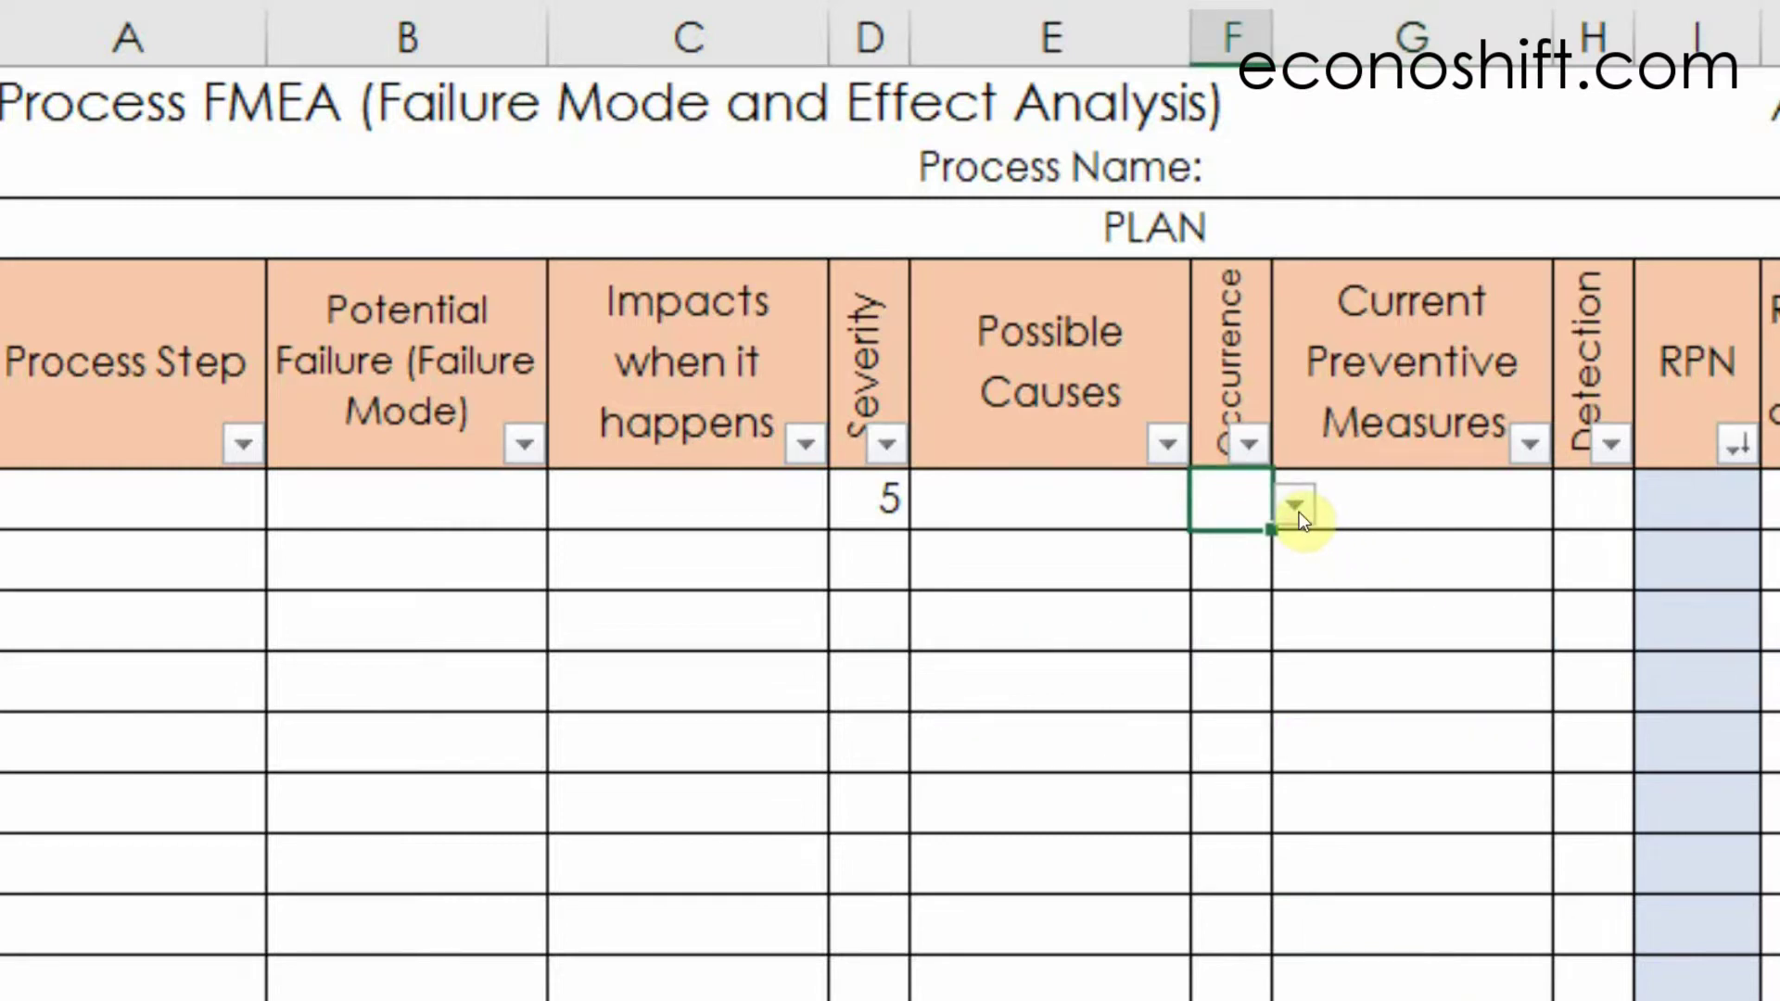
click(1296, 508)
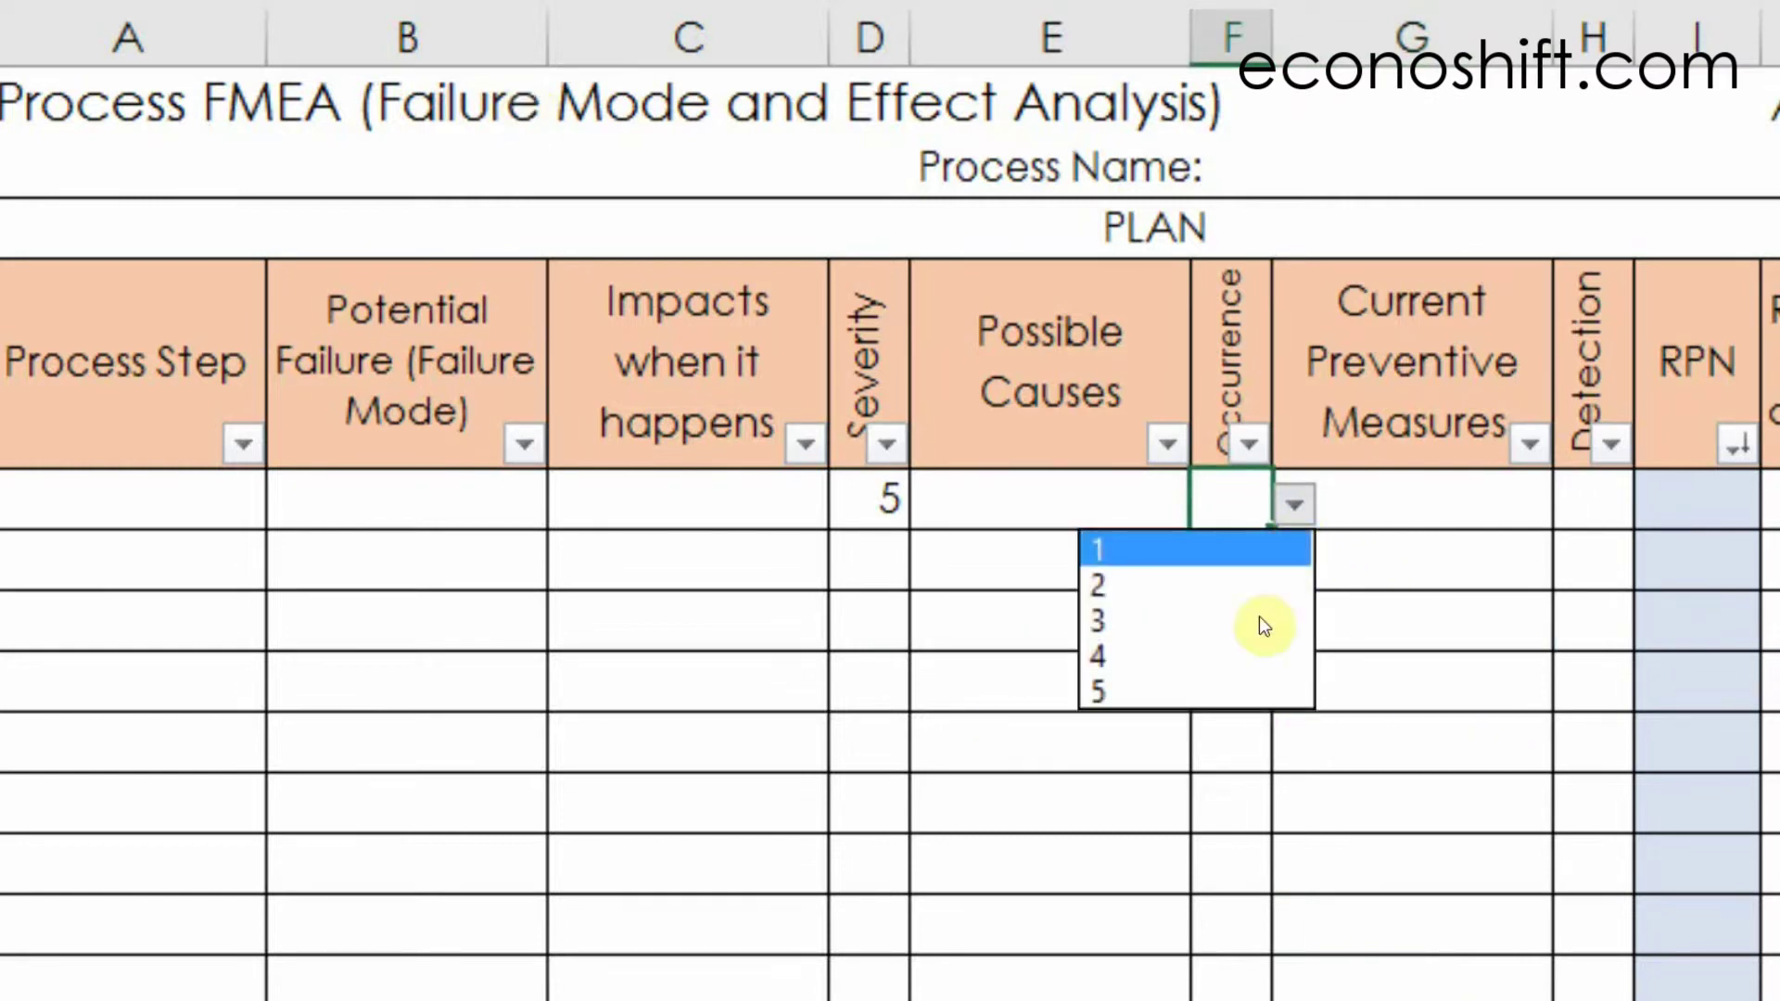
click(1210, 688)
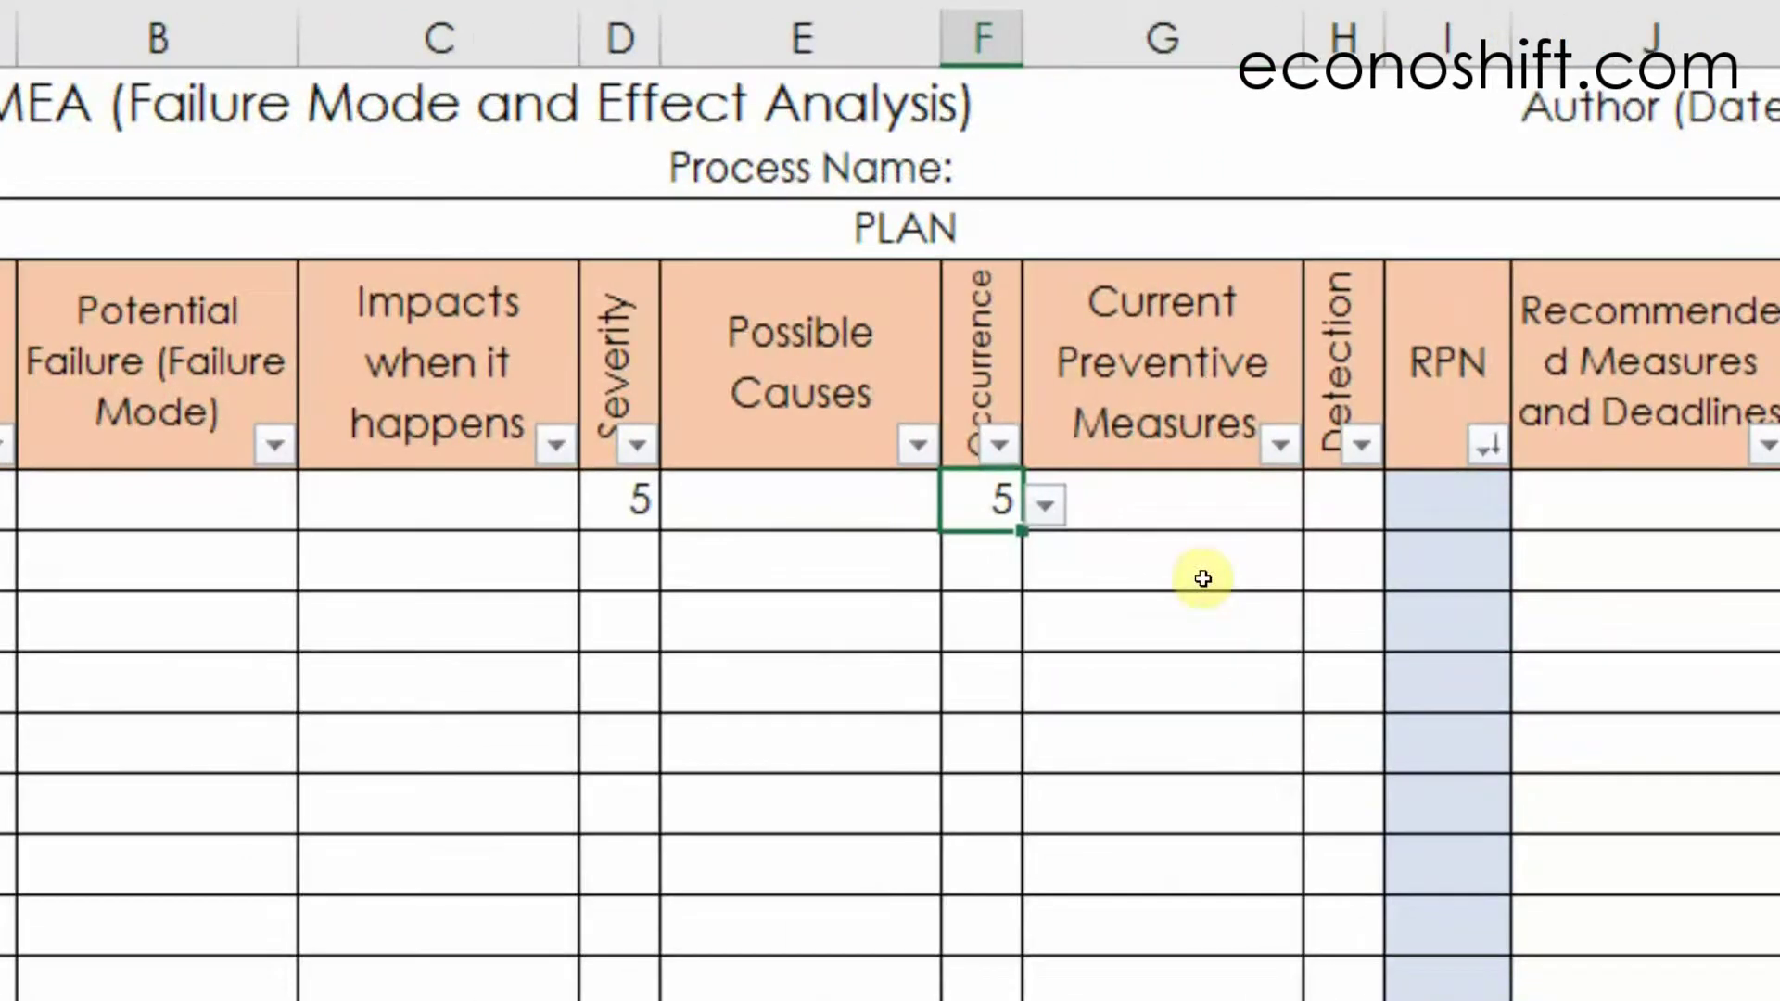
click(1391, 37)
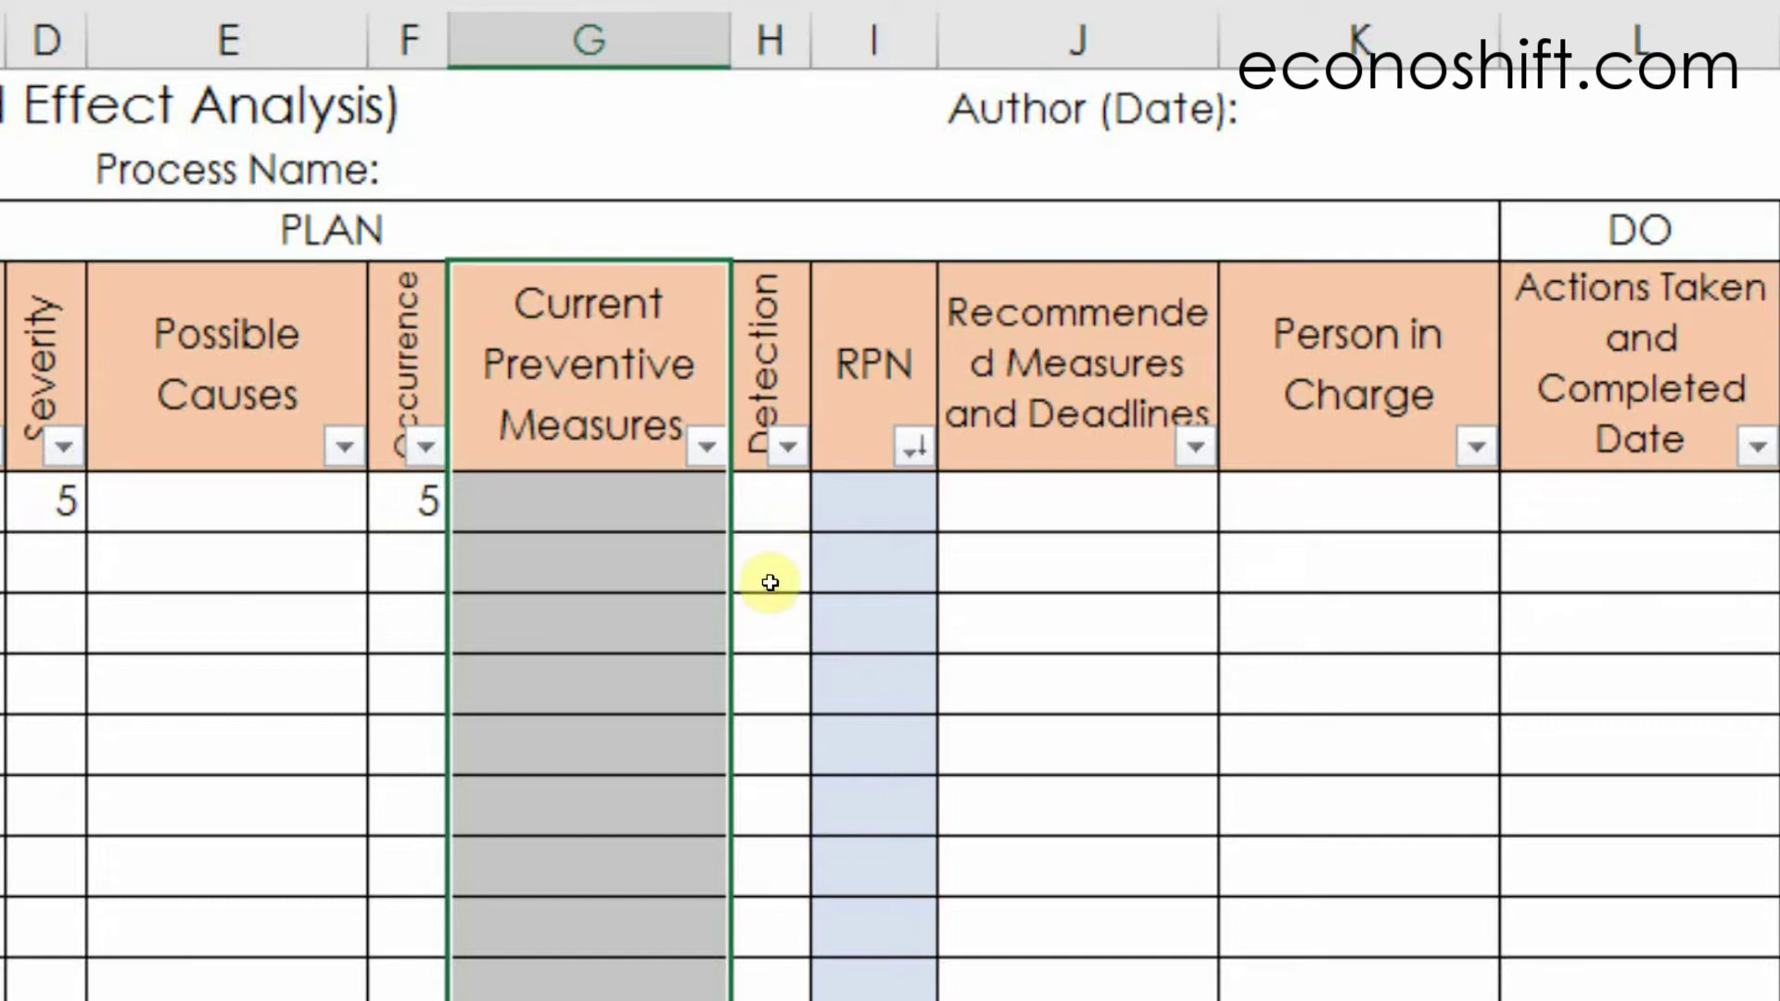
Step: Rate the first row's Detection (H5) as 5, making its RPN 125
click(766, 509)
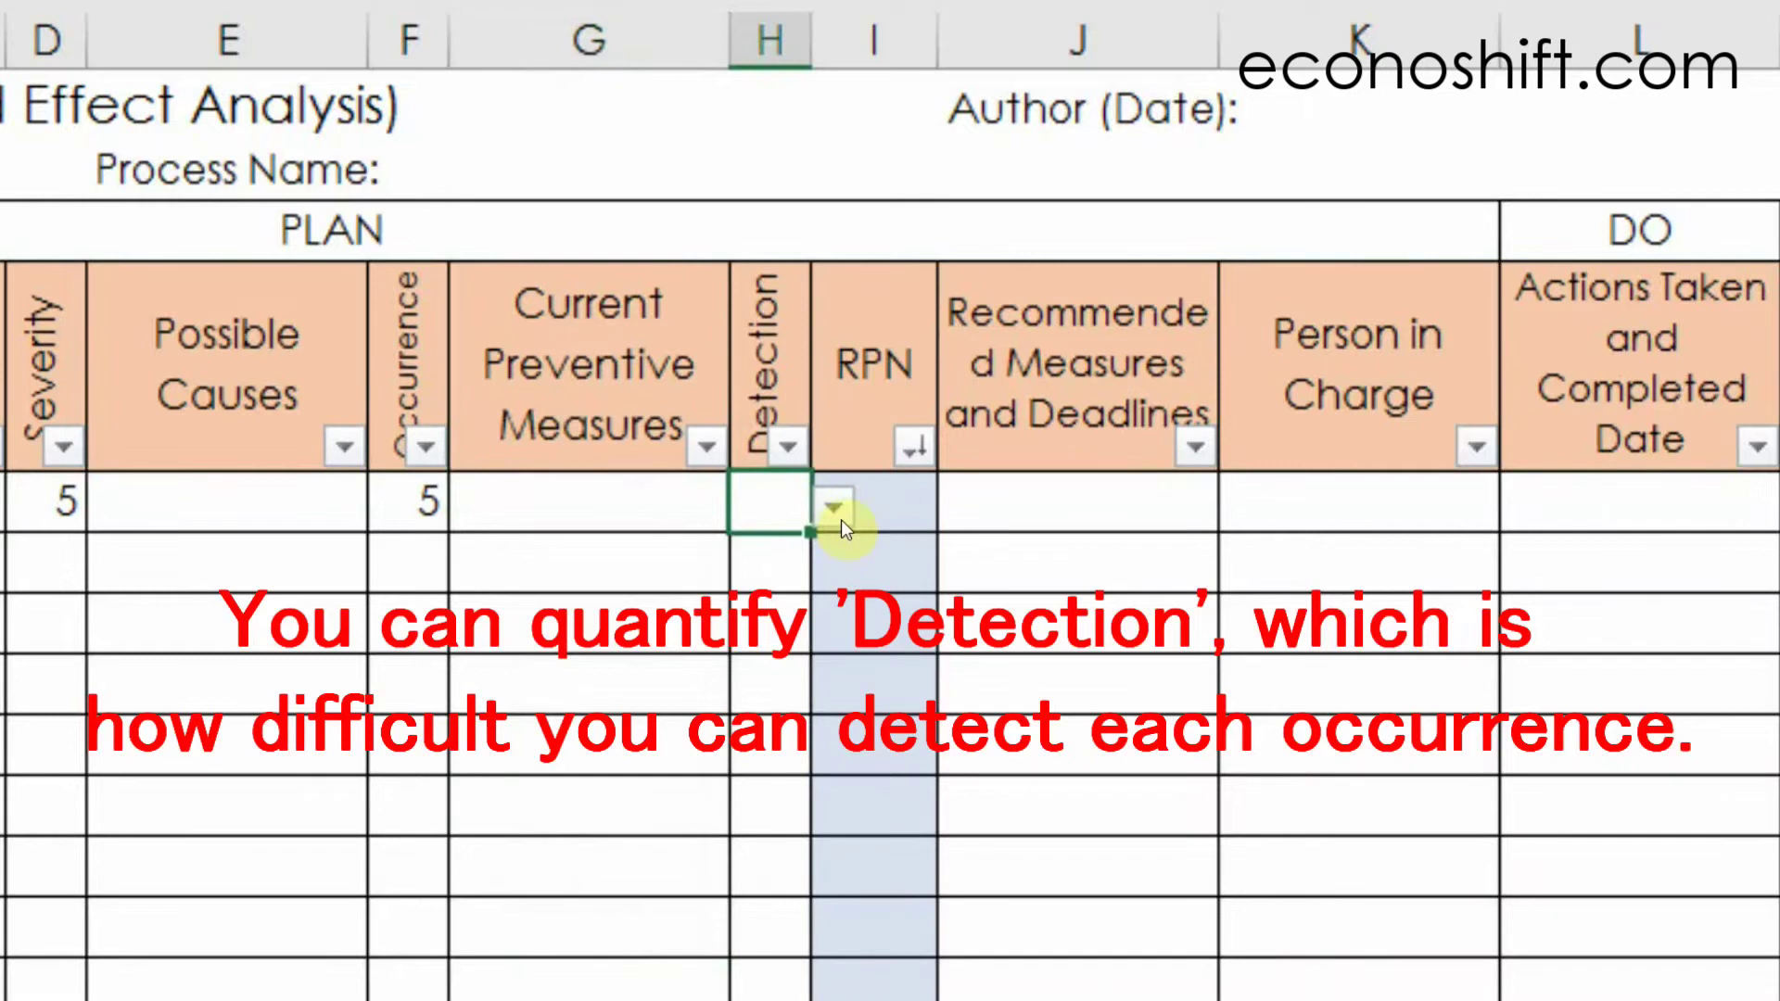
click(837, 509)
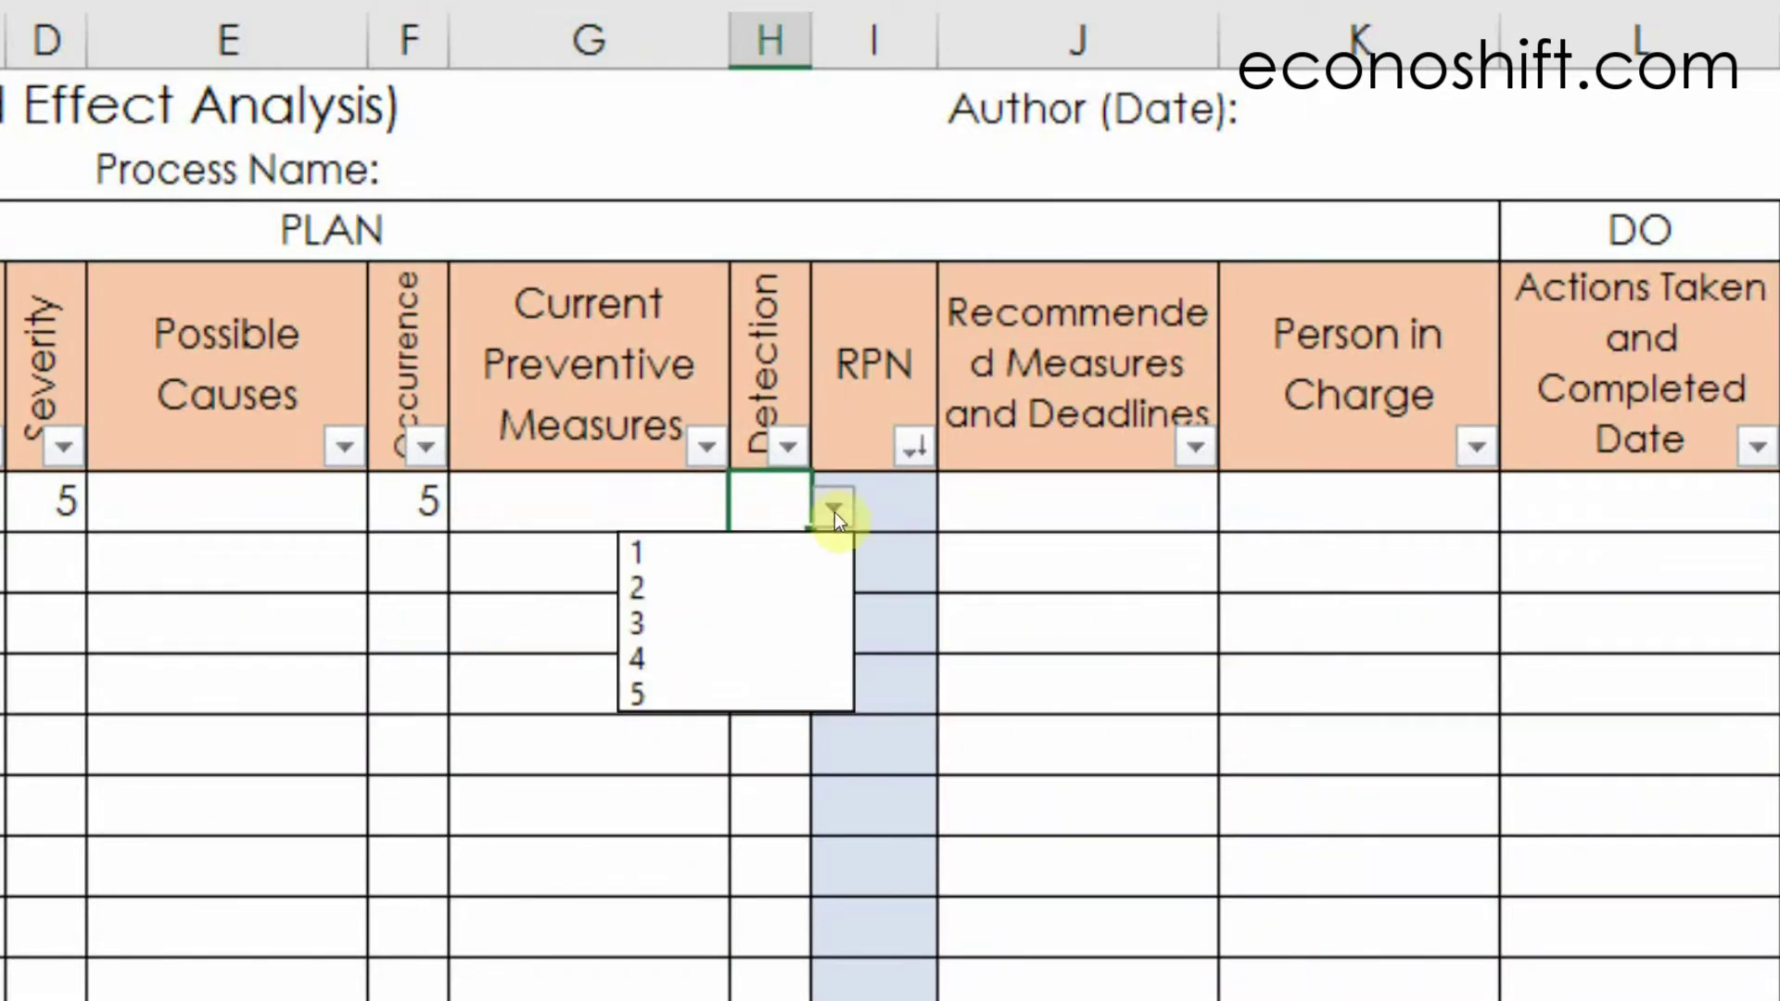
click(720, 694)
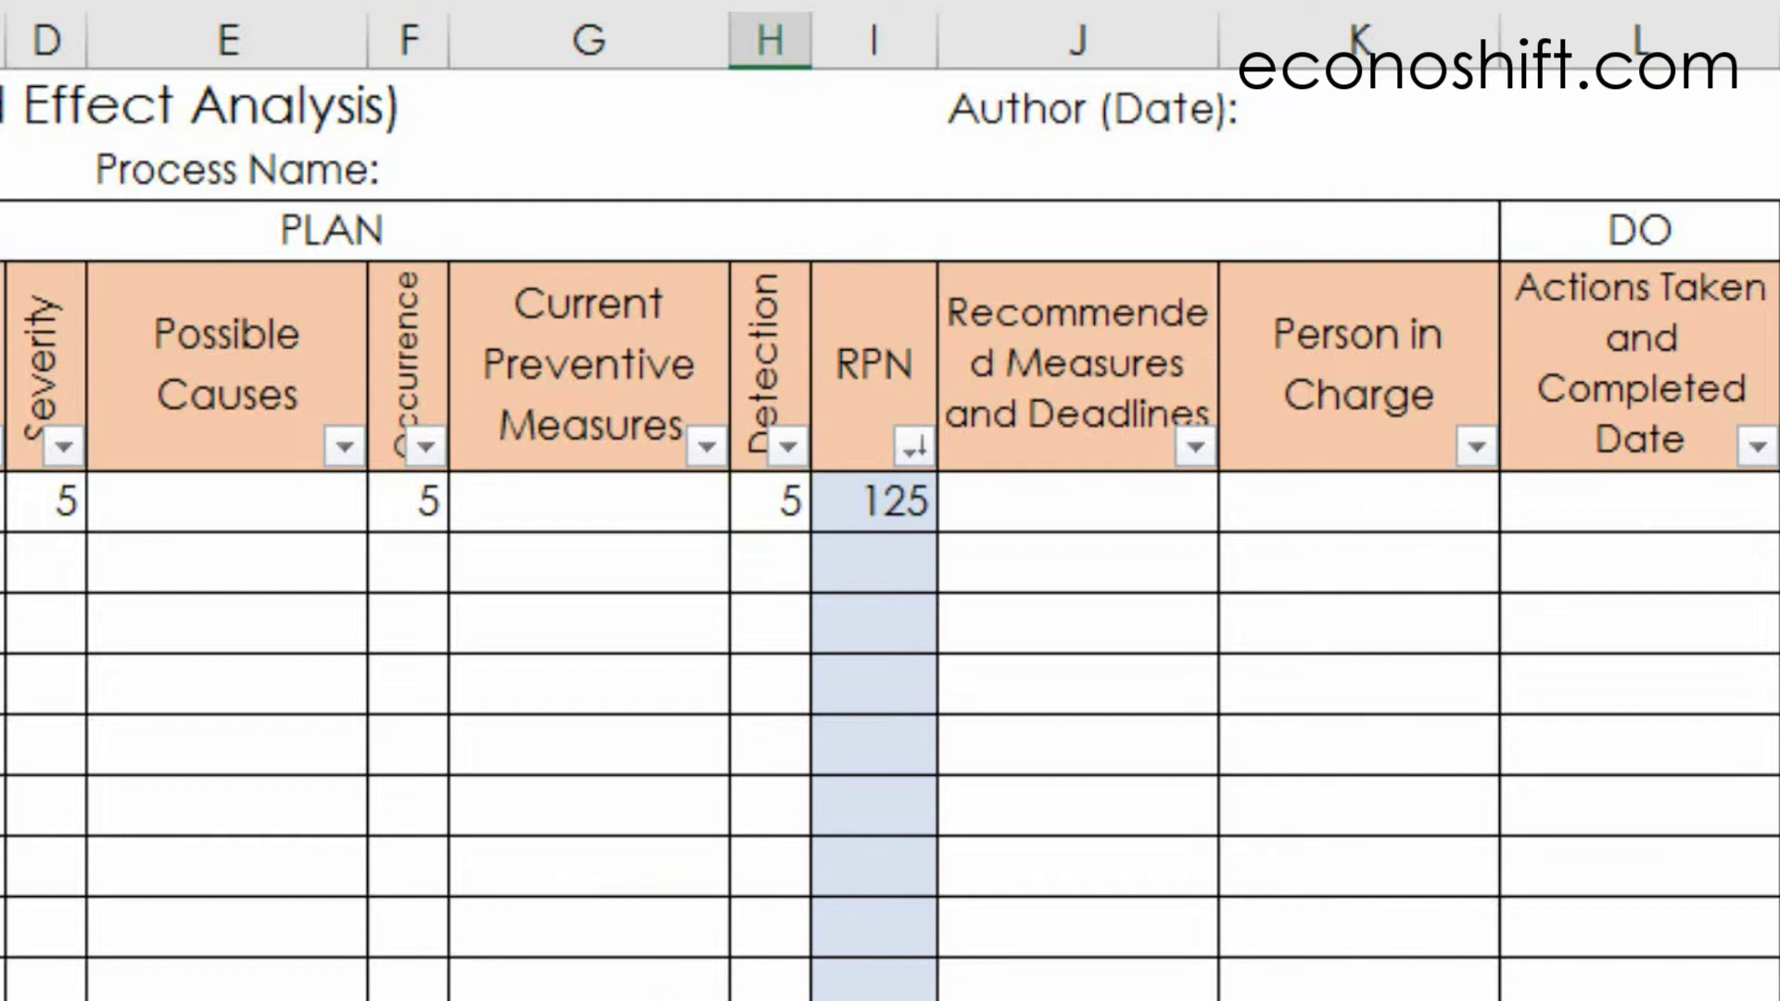
Step: Mark the first row's ratings, its RPN of 125, and the RPN values 125, 45, 48, 16, 50
drag(91, 508, 760, 492)
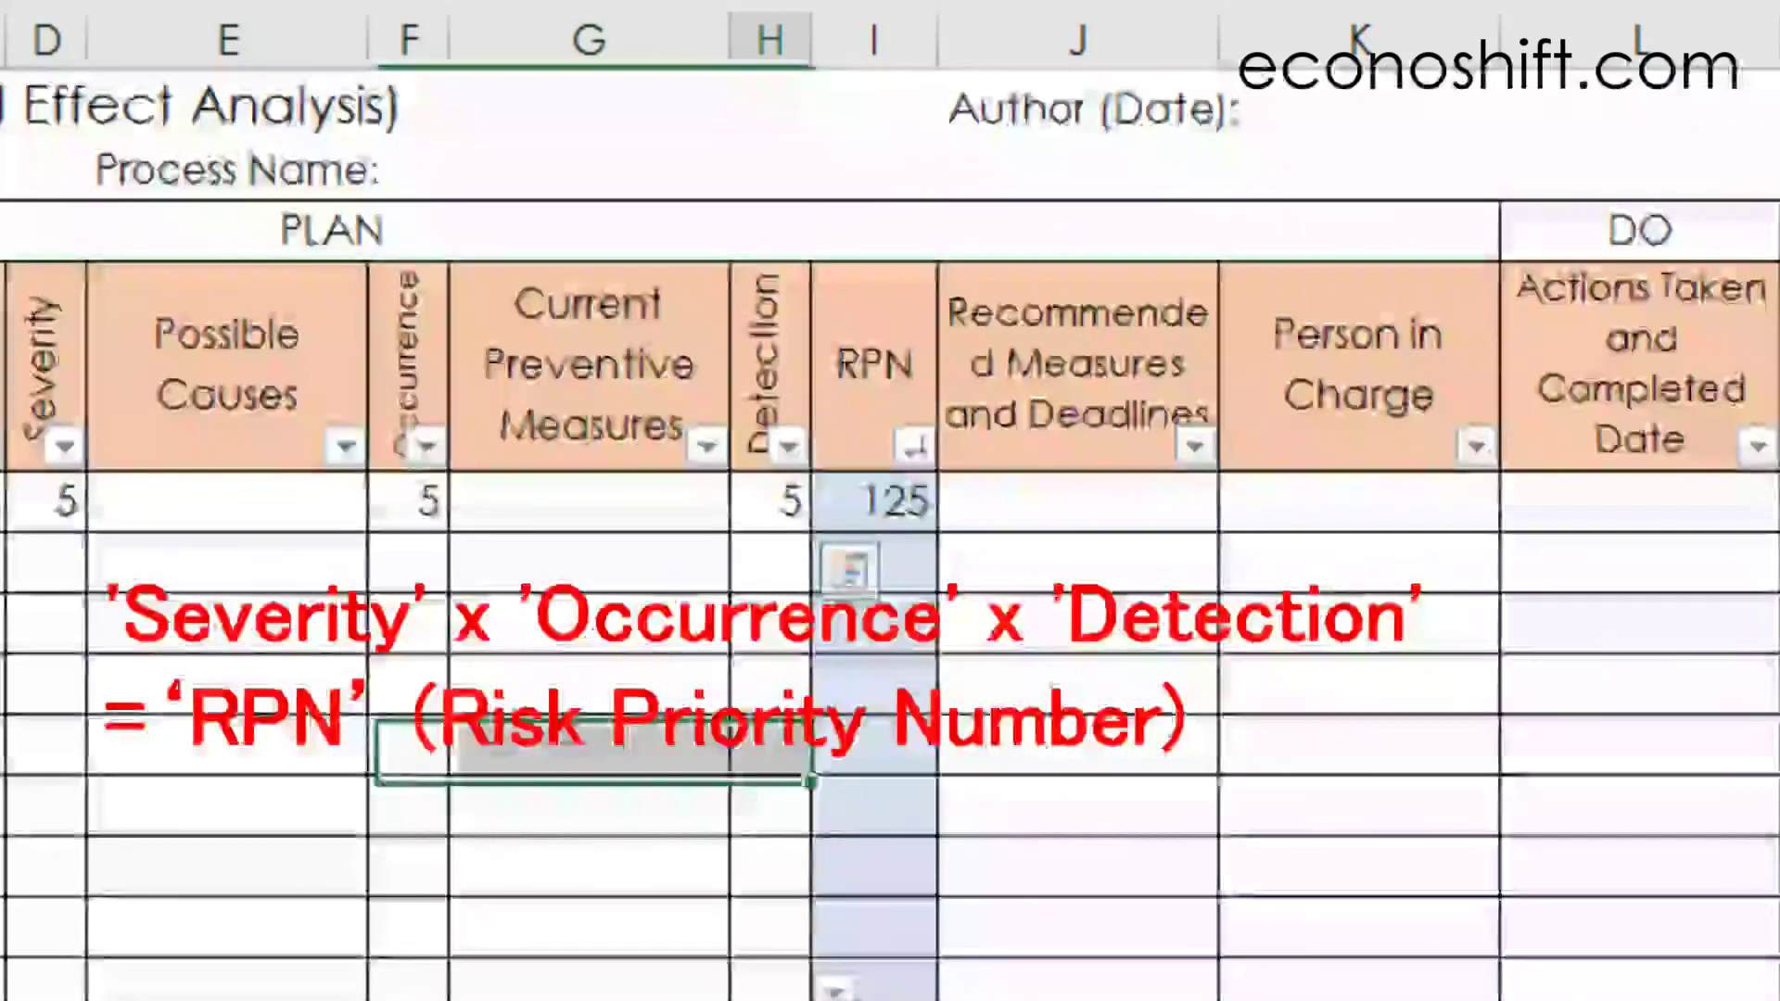
click(913, 501)
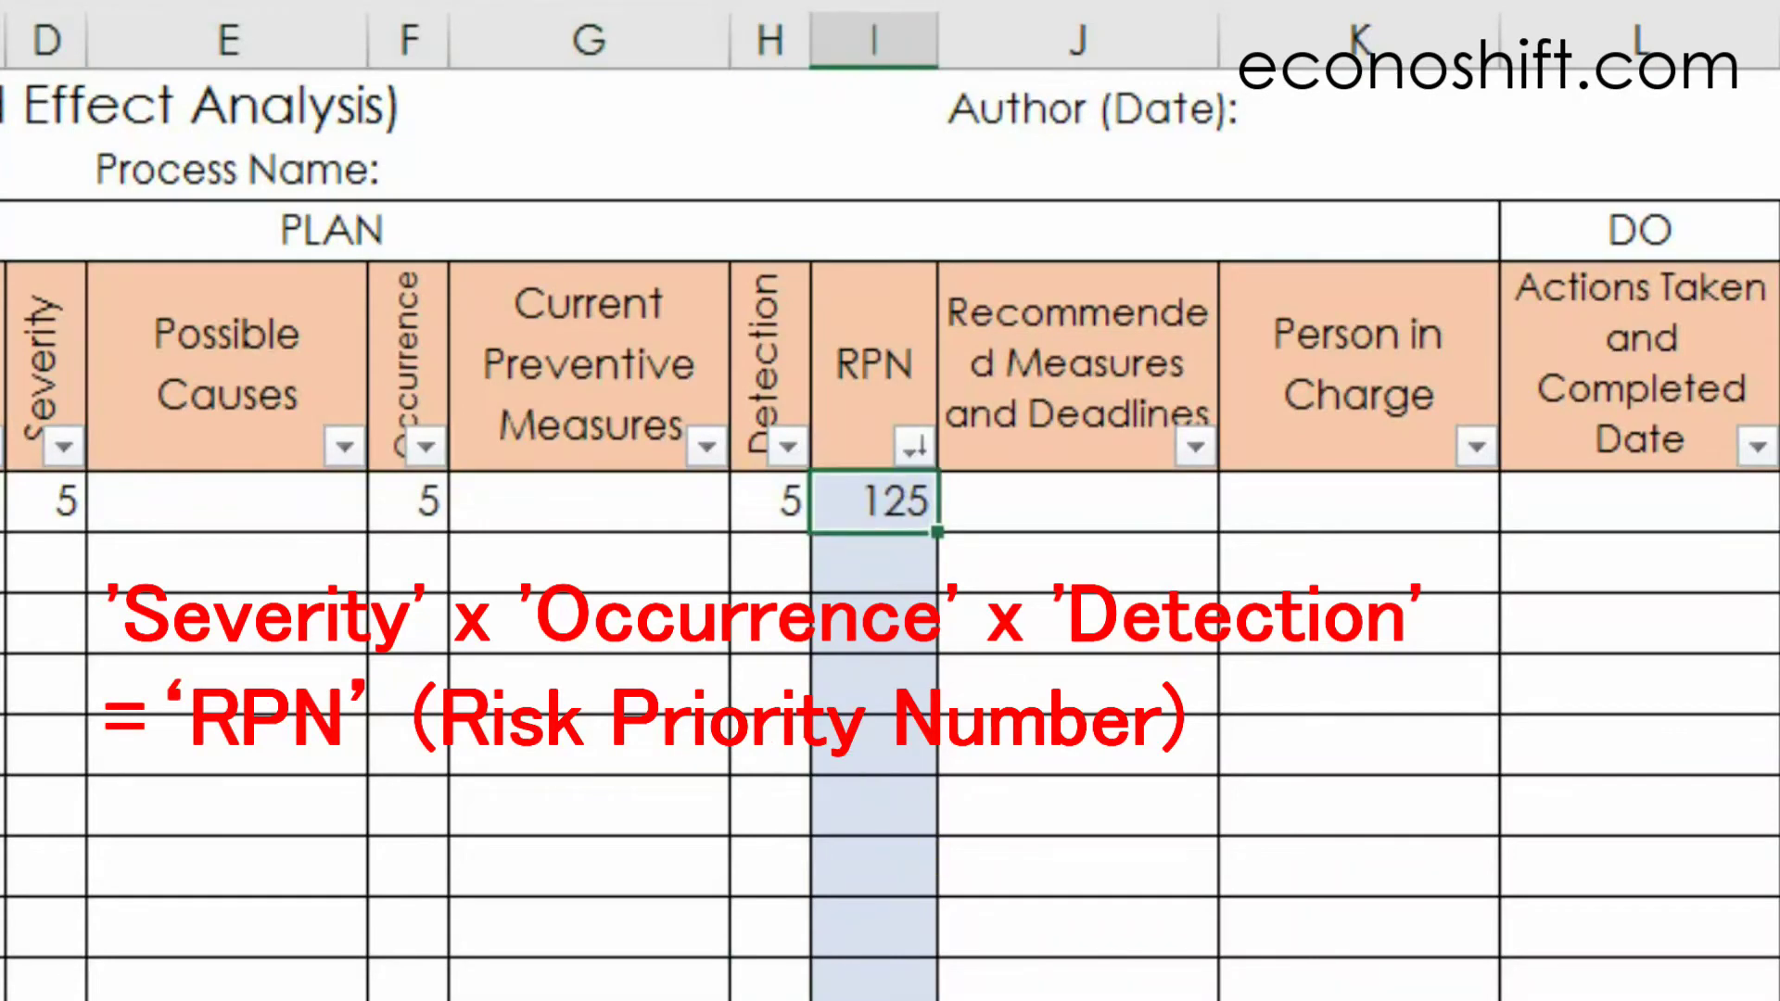
drag(871, 408, 848, 999)
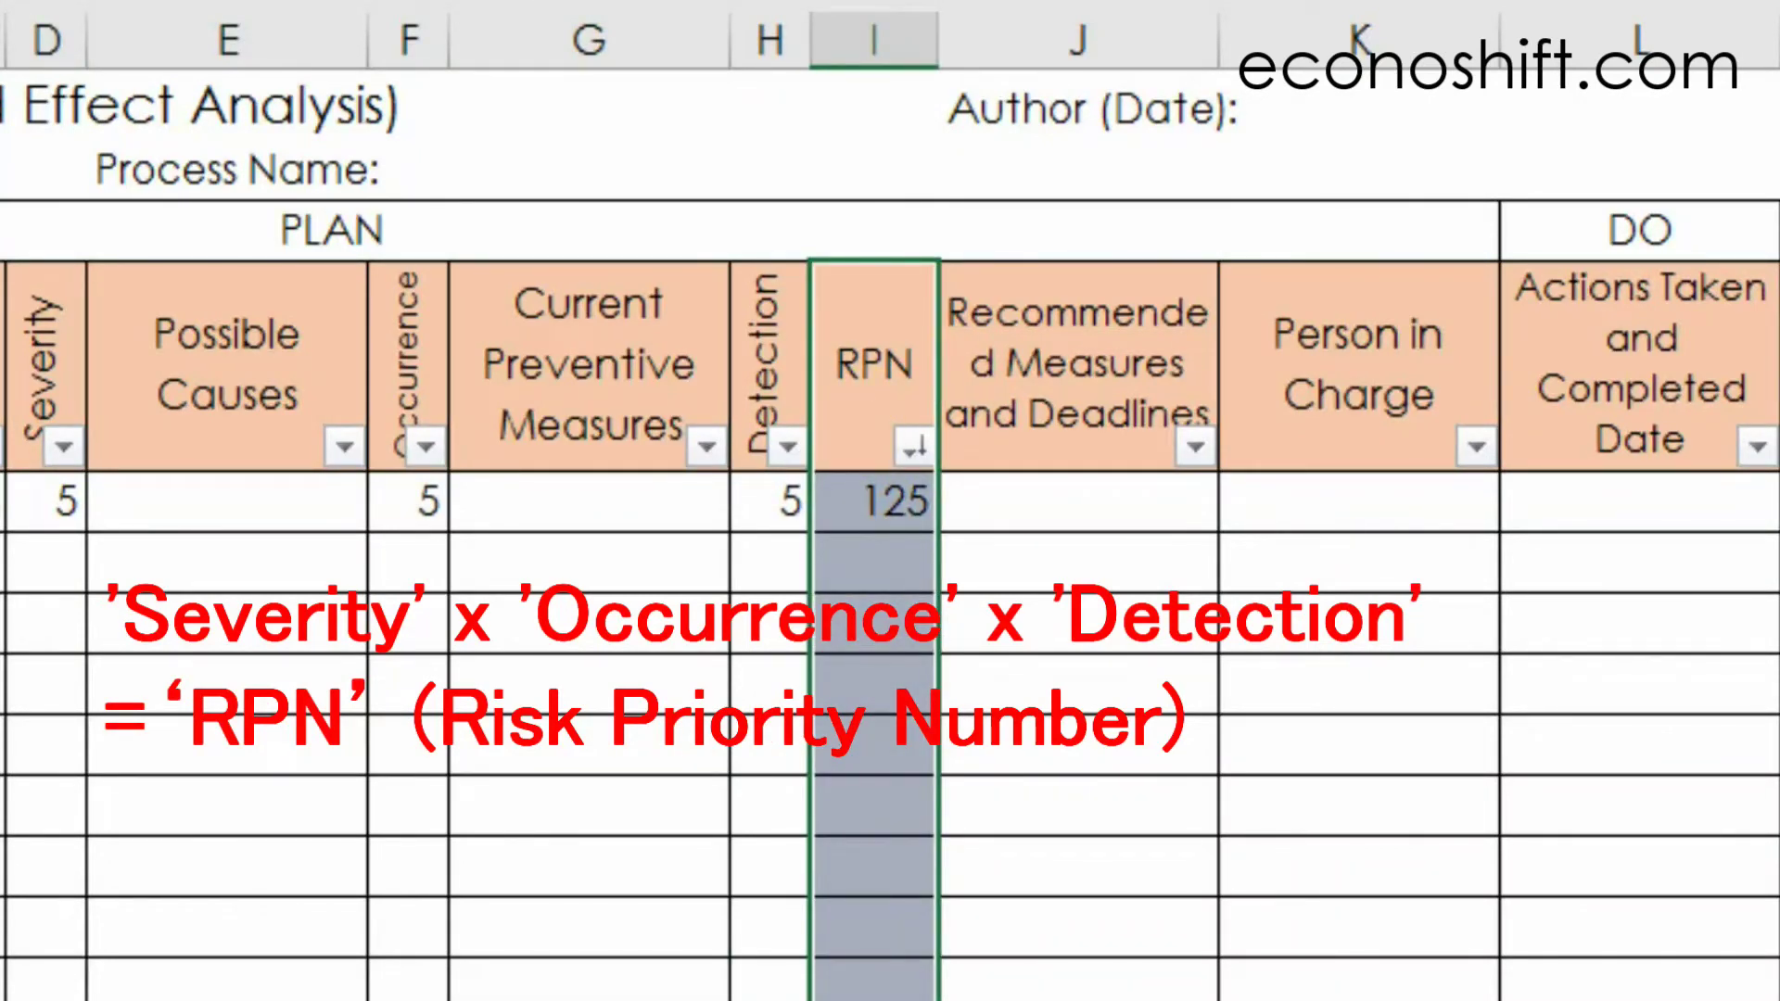
drag(882, 510, 882, 966)
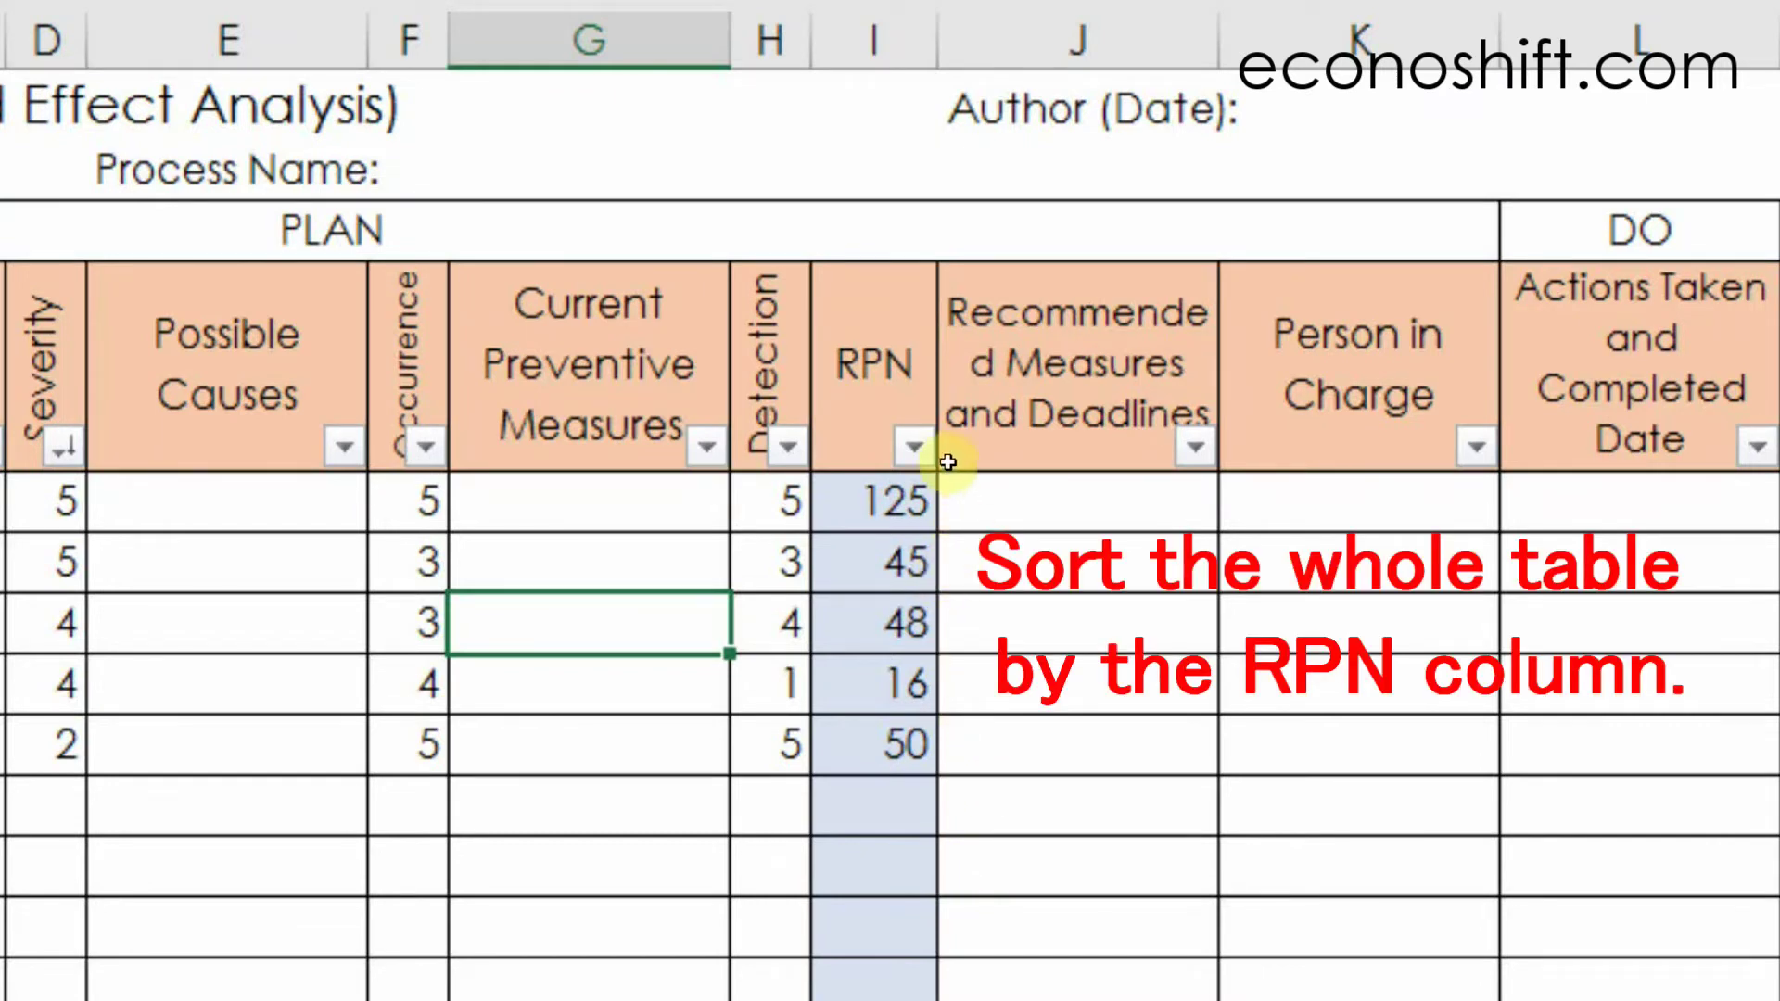
Step: Sort the FMEA table by RPN largest to smallest using the RPN column's filter arrow
click(916, 448)
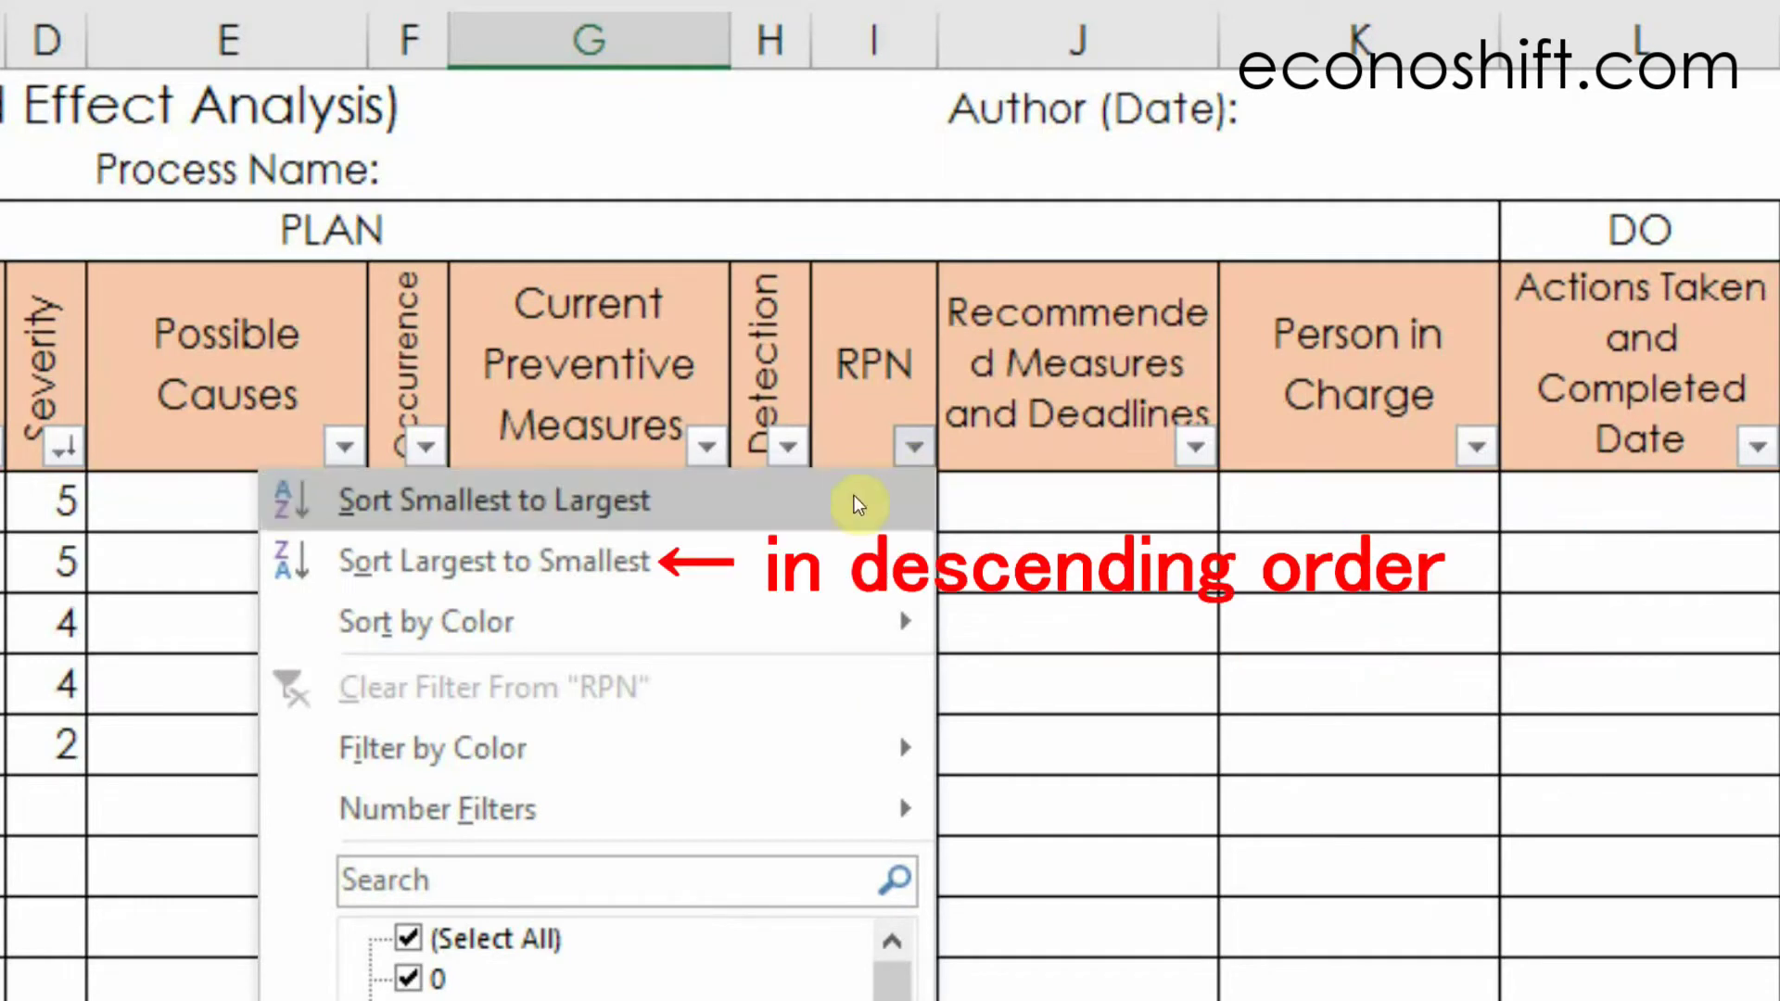
click(792, 562)
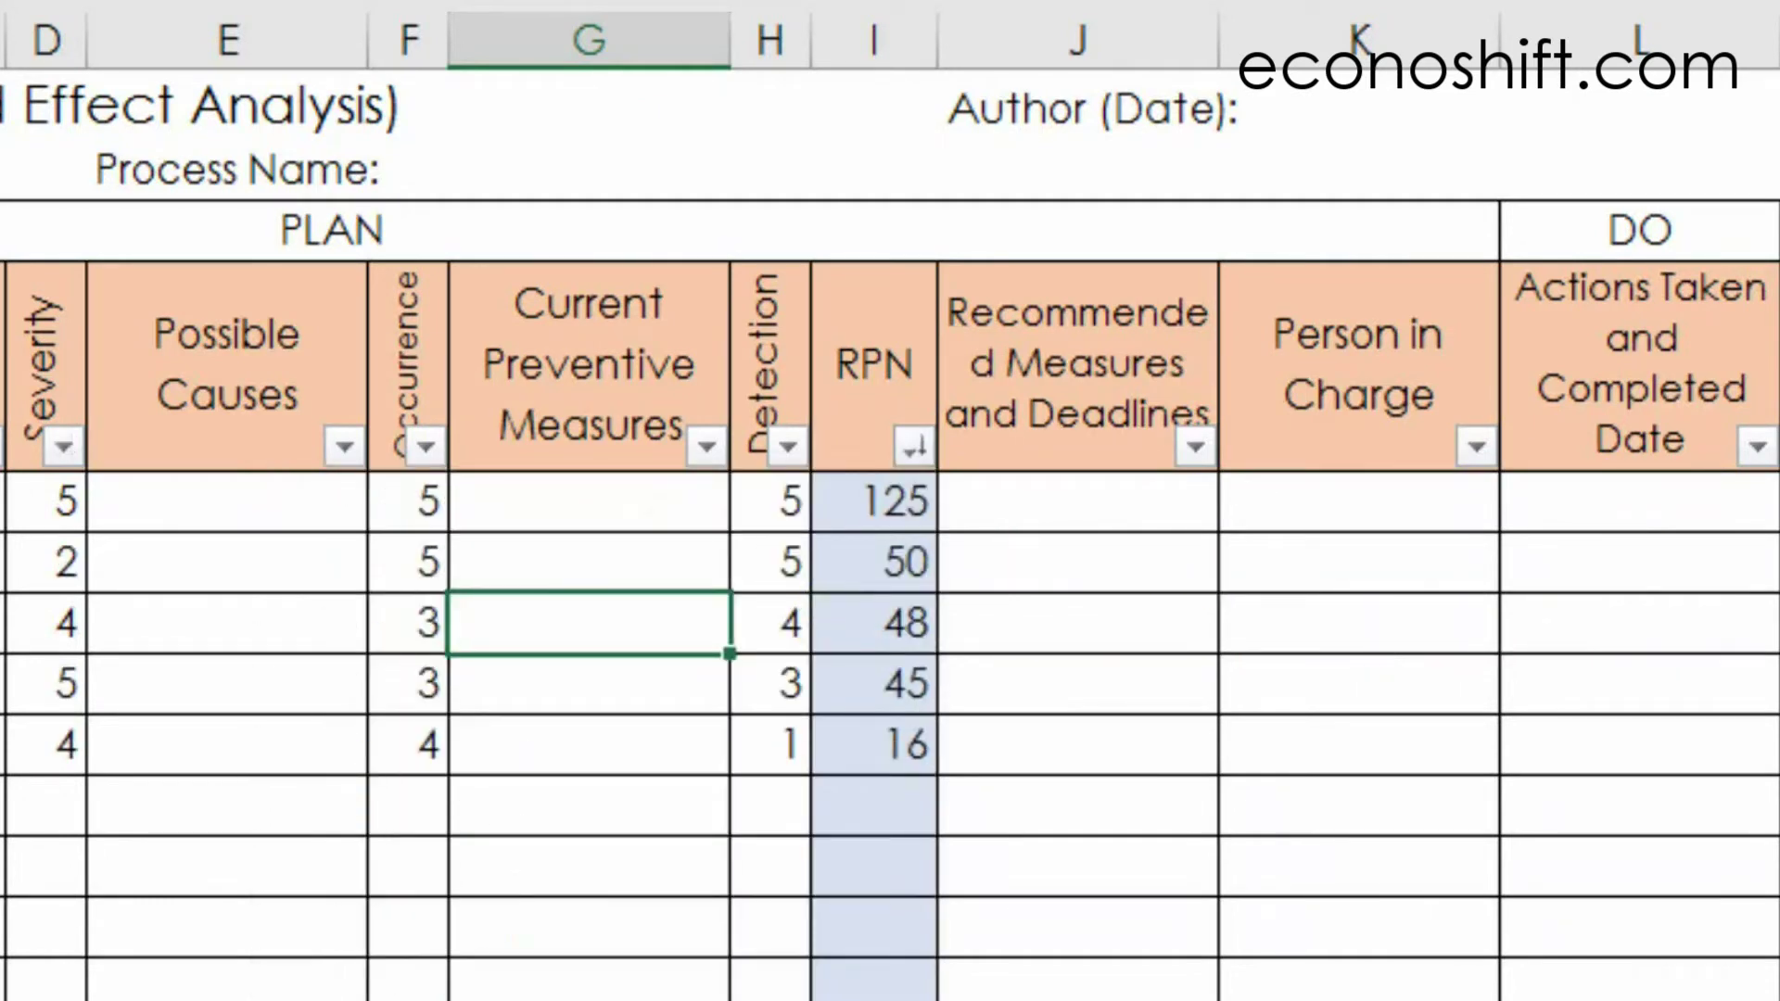
drag(1066, 389, 1029, 997)
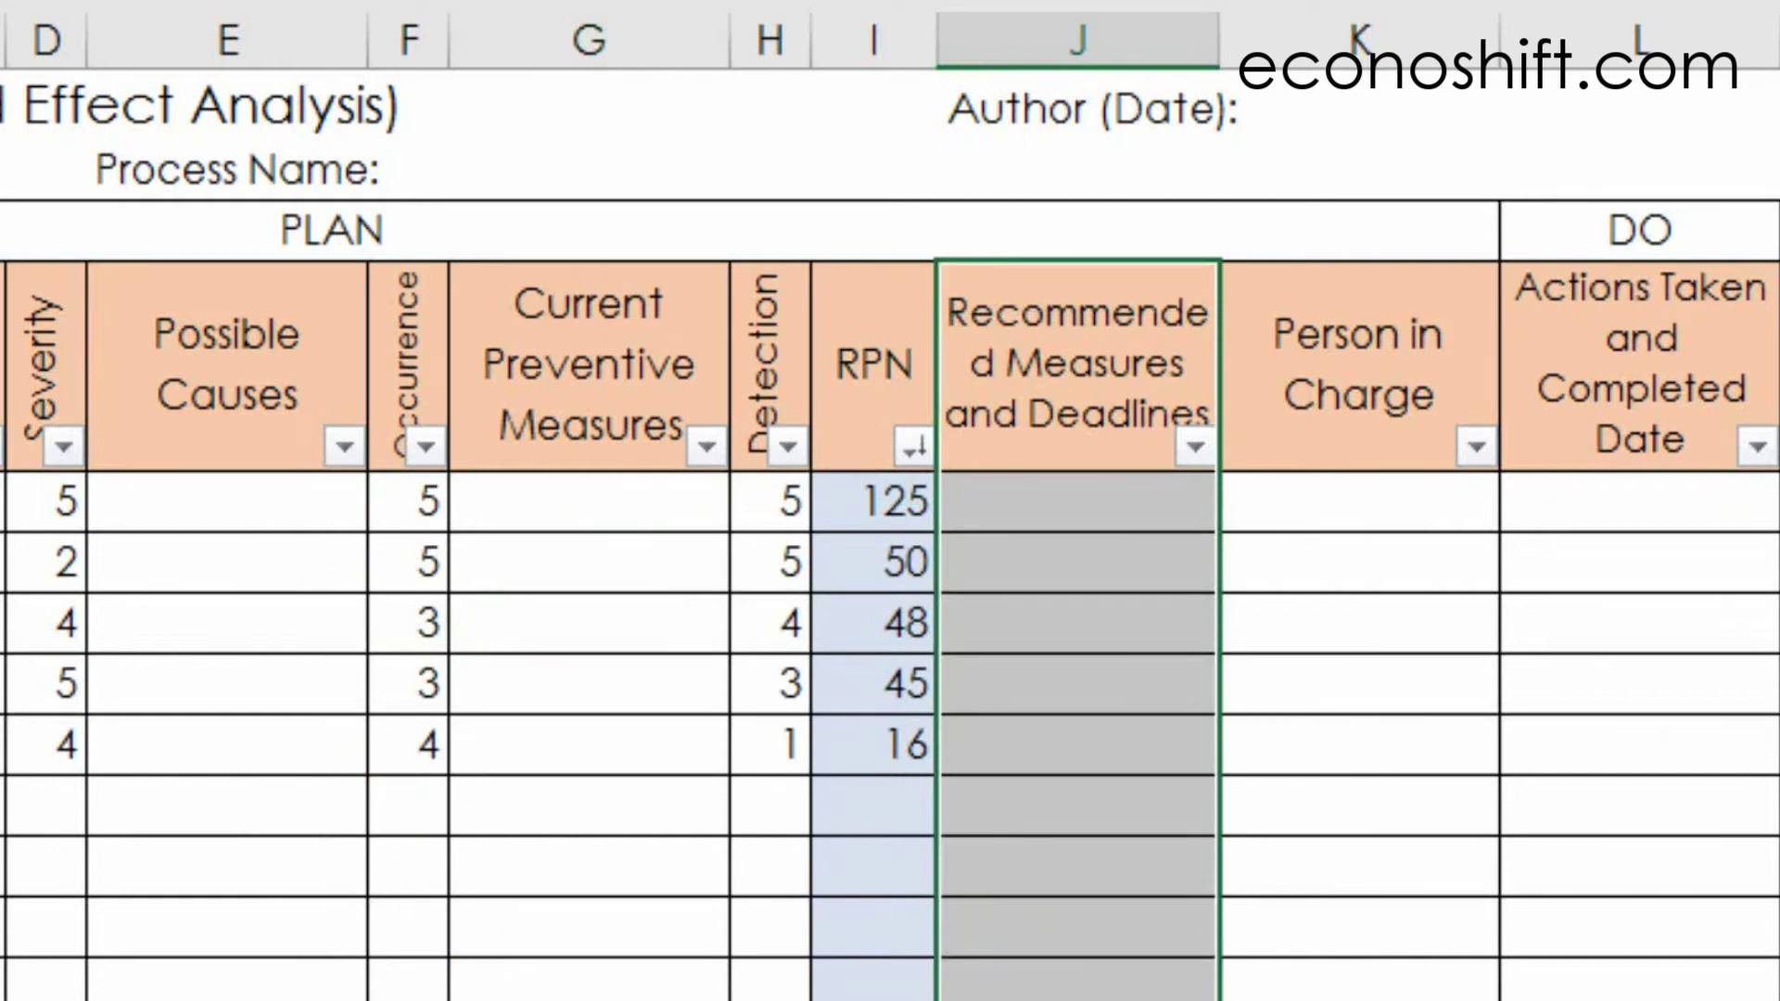
drag(1363, 464, 1344, 997)
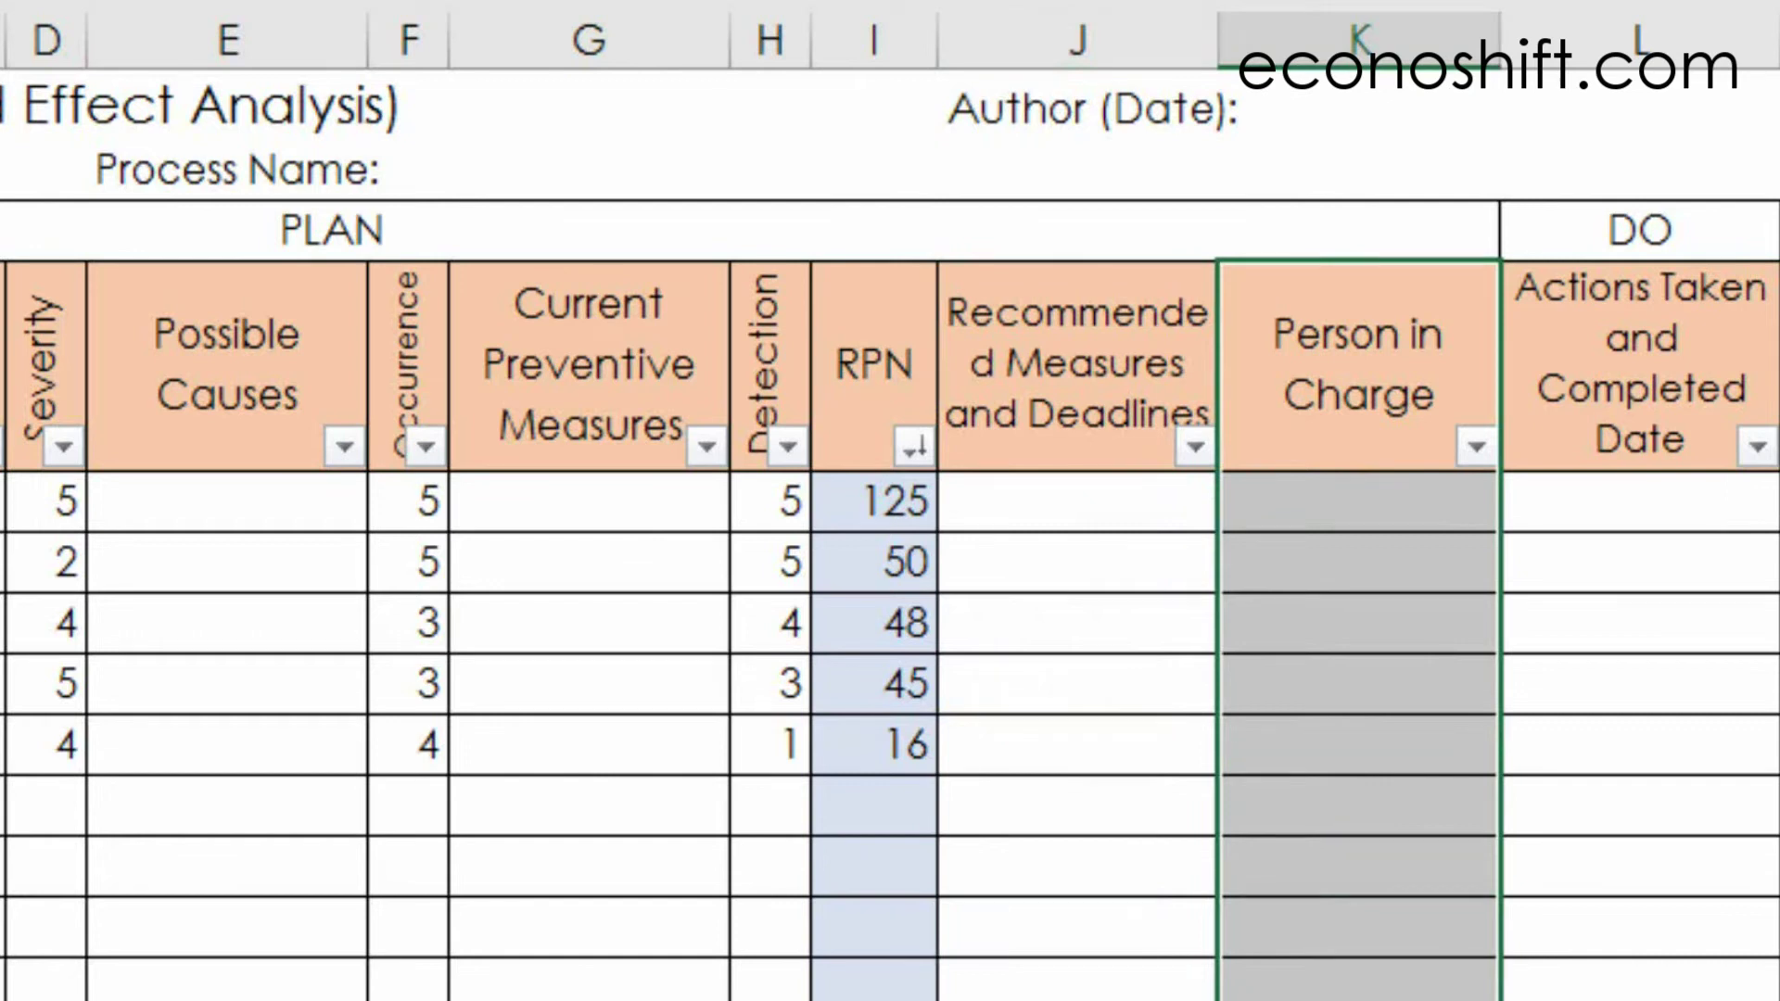
click(126, 416)
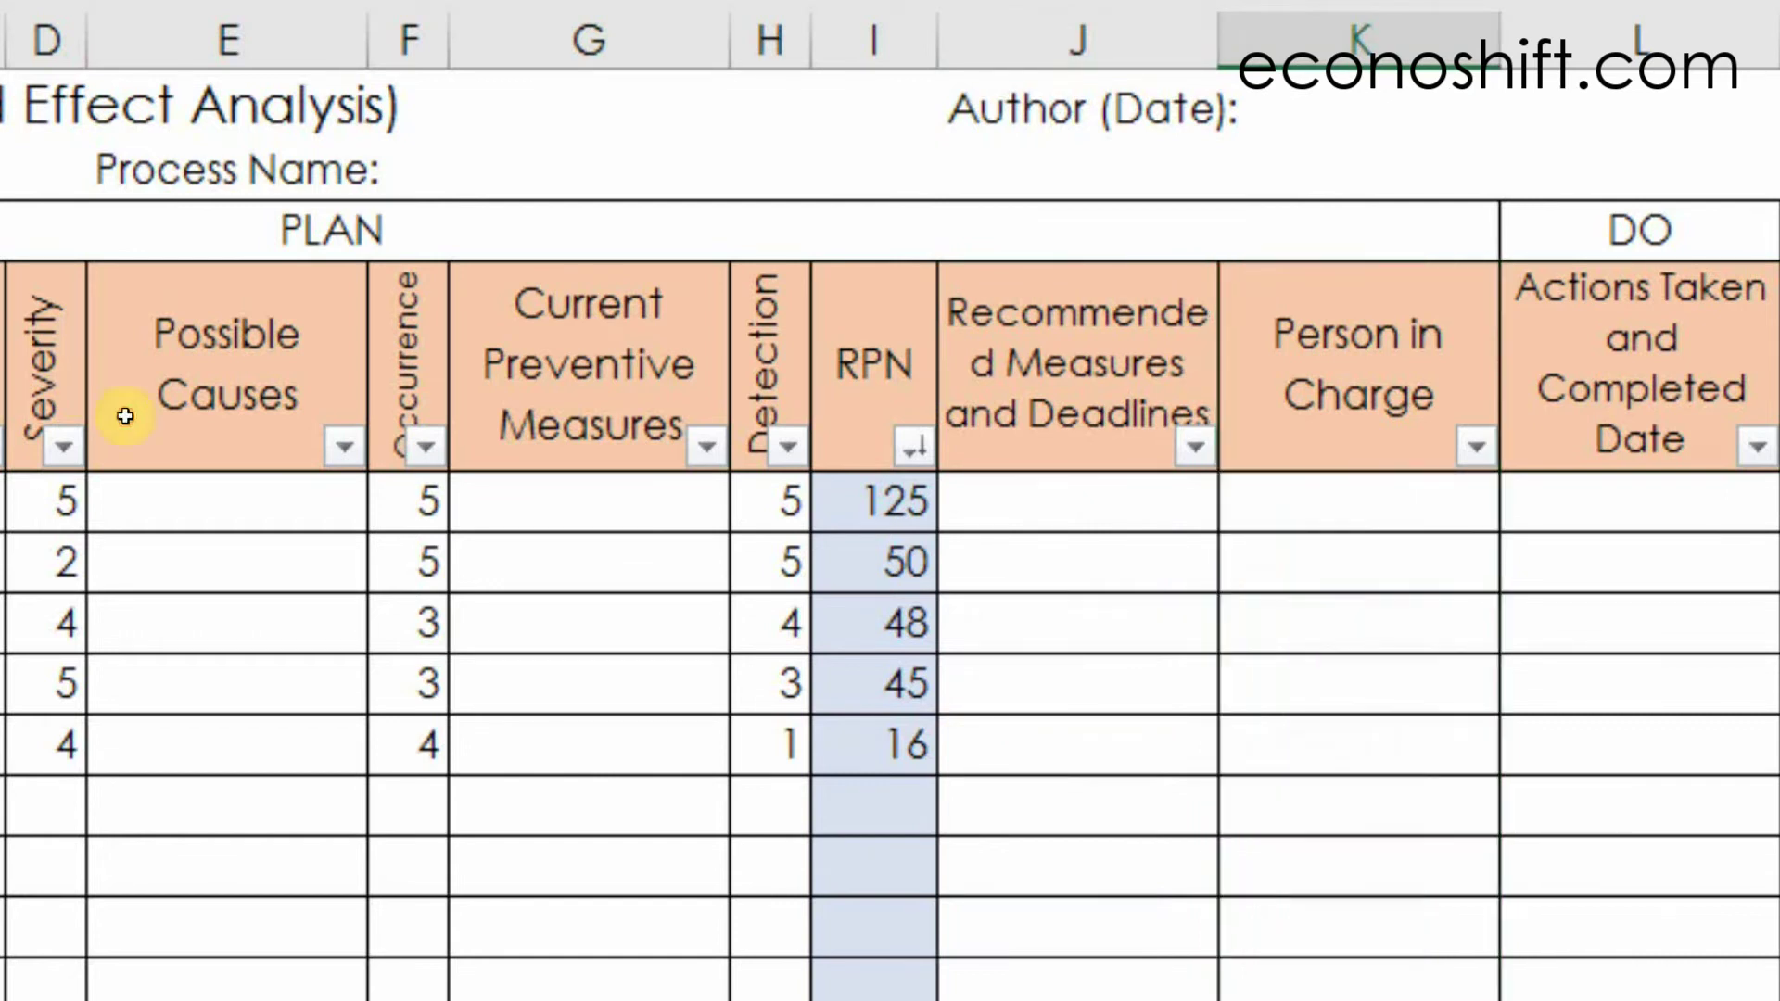
drag(1641, 408, 1641, 998)
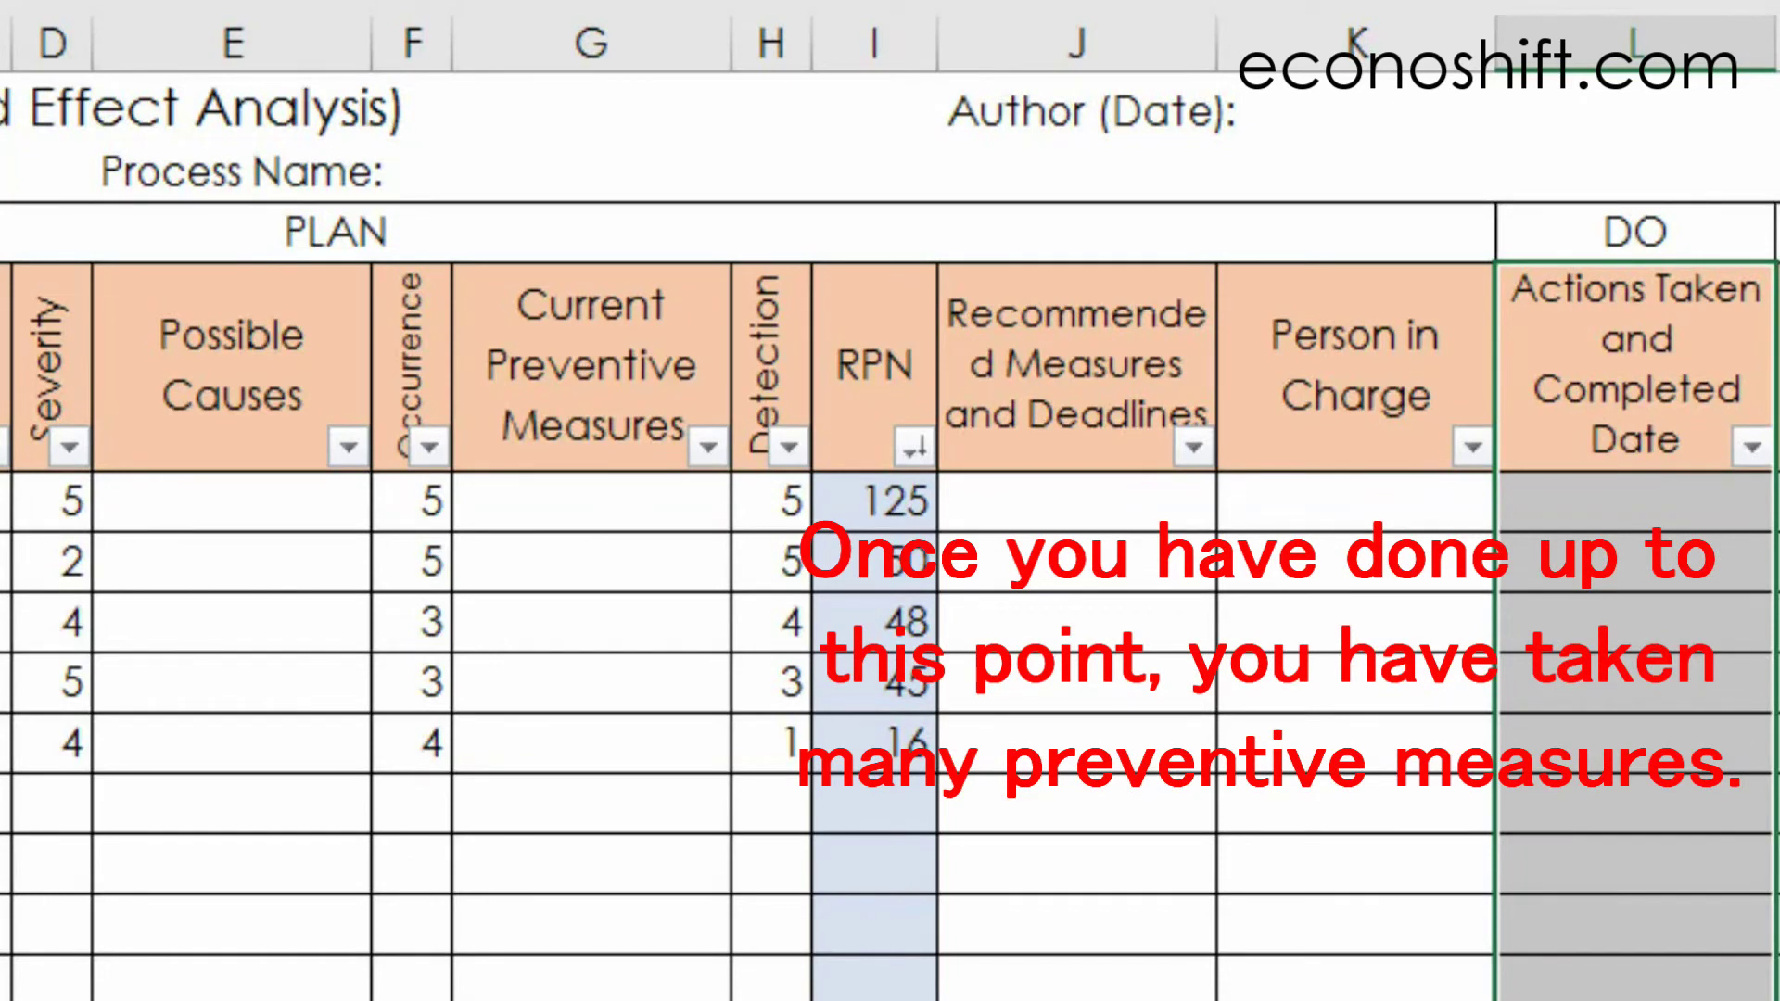
key(Left)
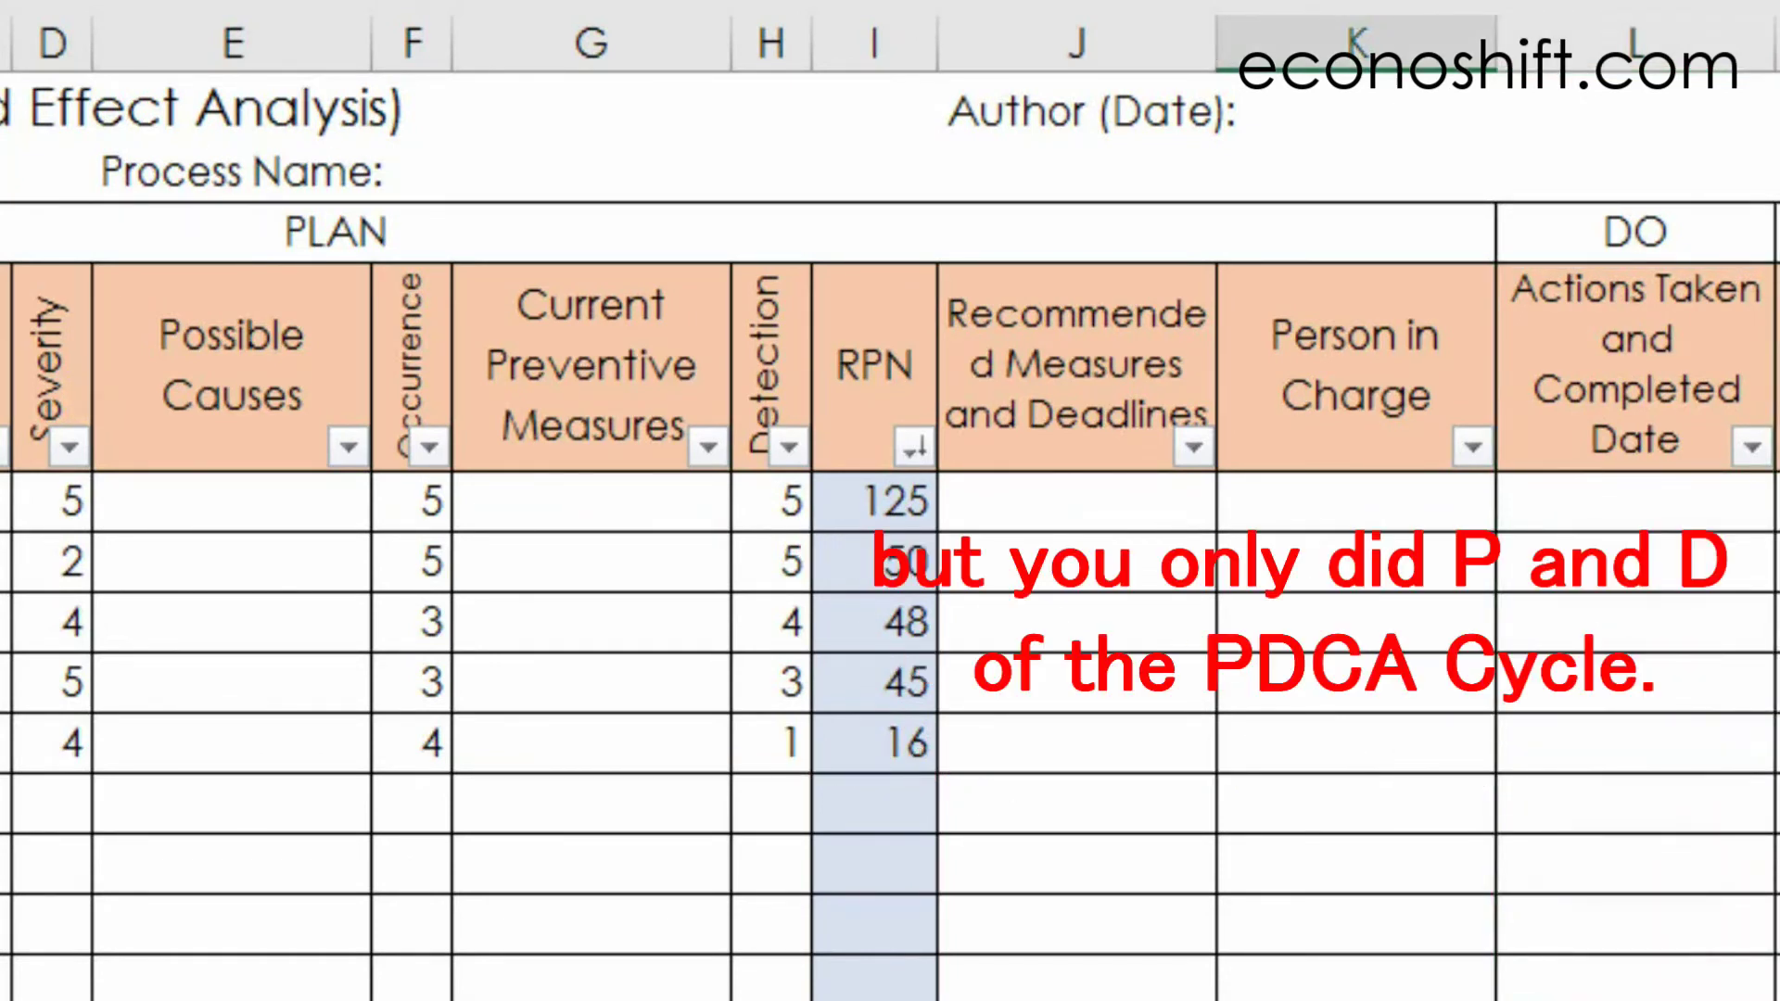
drag(93, 232, 1542, 247)
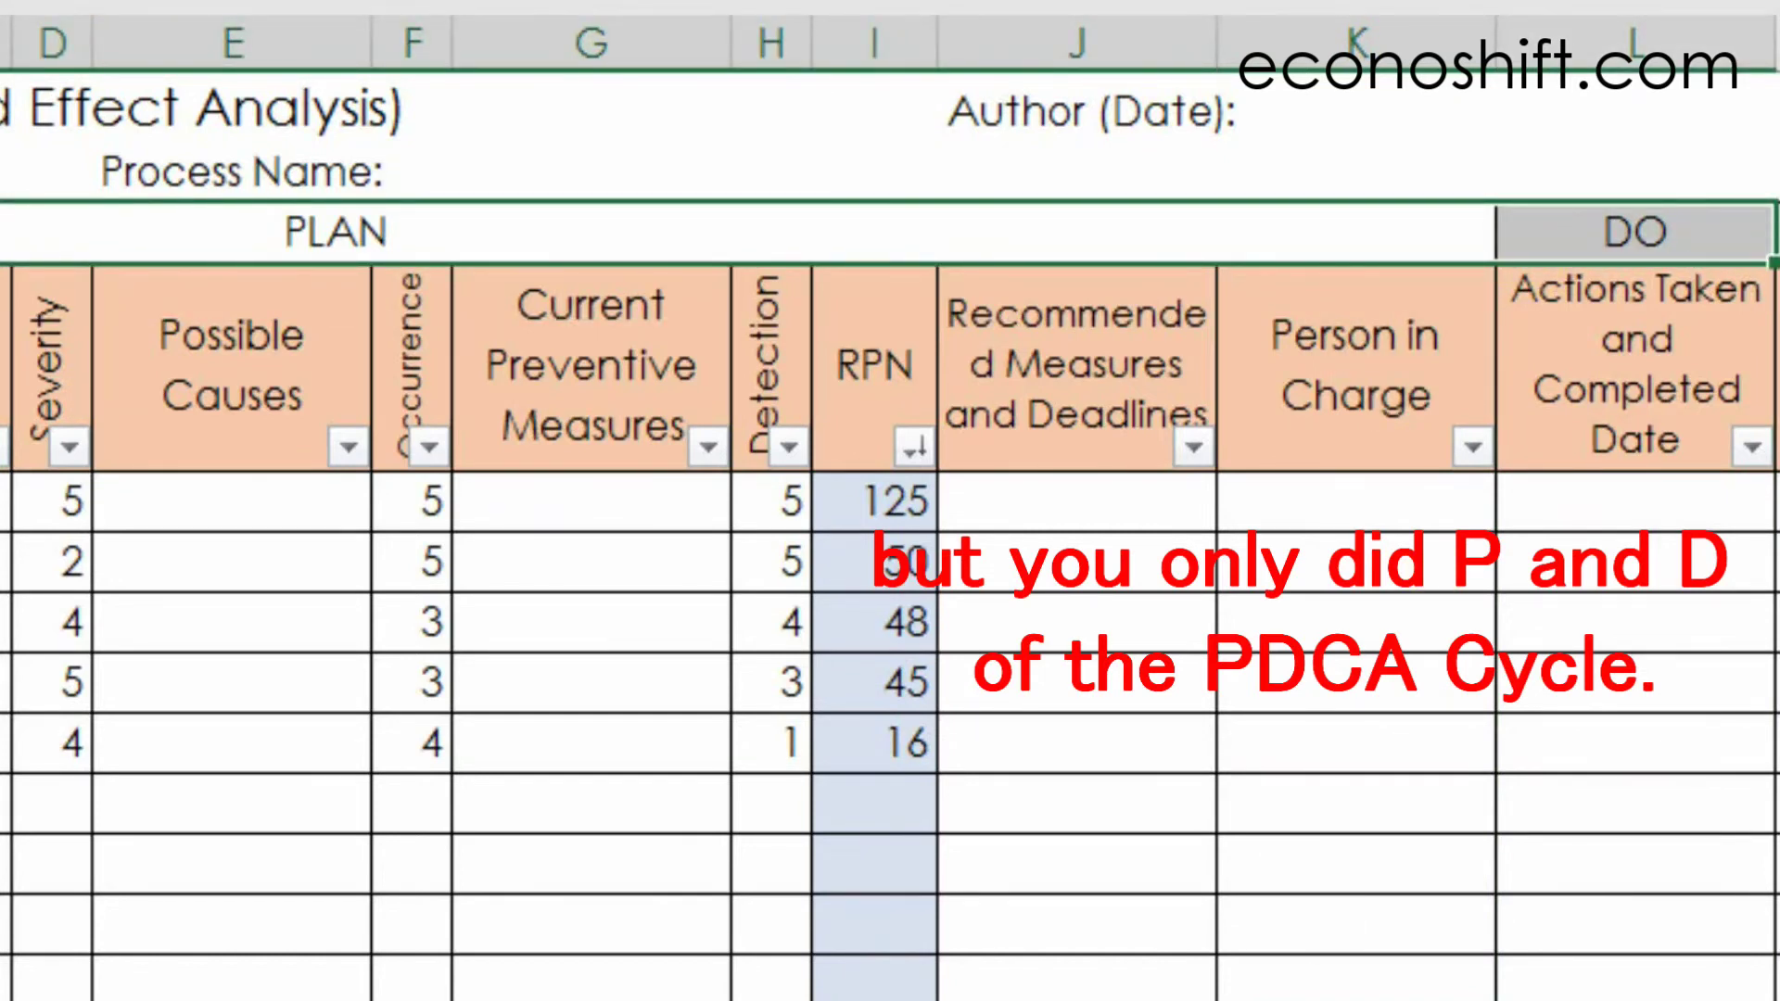
Step: Mark the CHECK Severity, Occurrence, Detection and RPN columns and the ACTION Remark column
scroll(105, 463, right, 5)
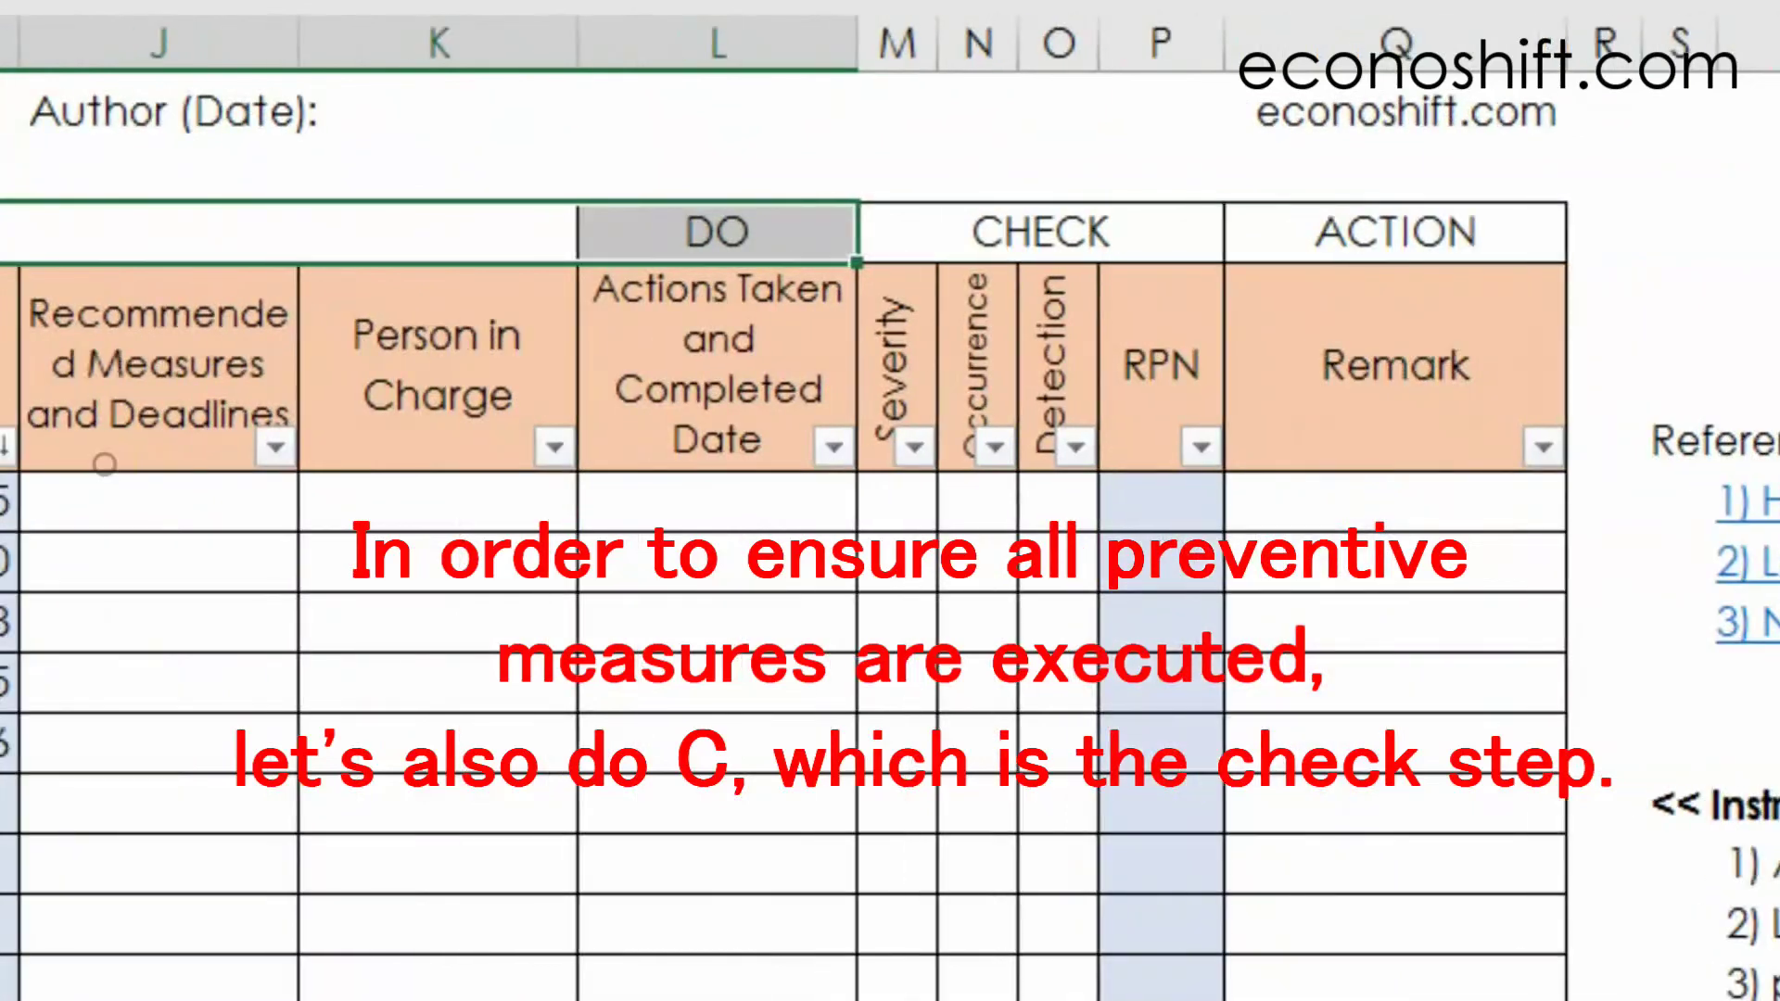
click(1168, 241)
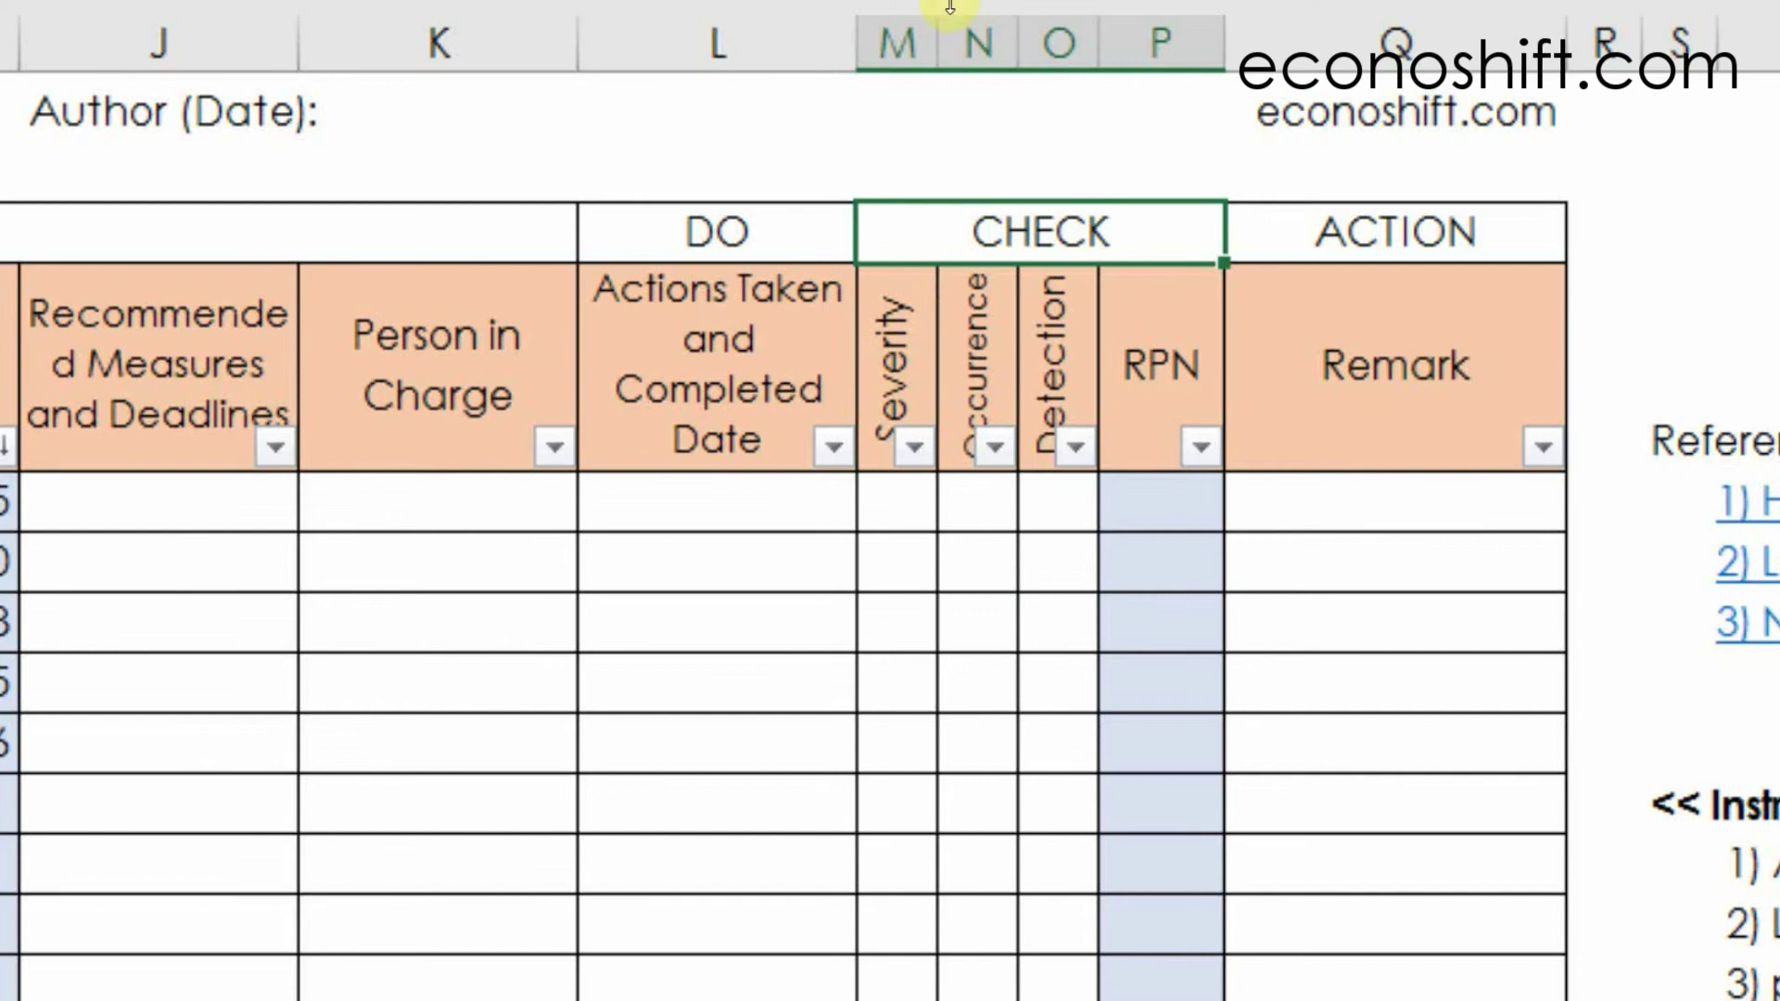
drag(900, 309, 1057, 1000)
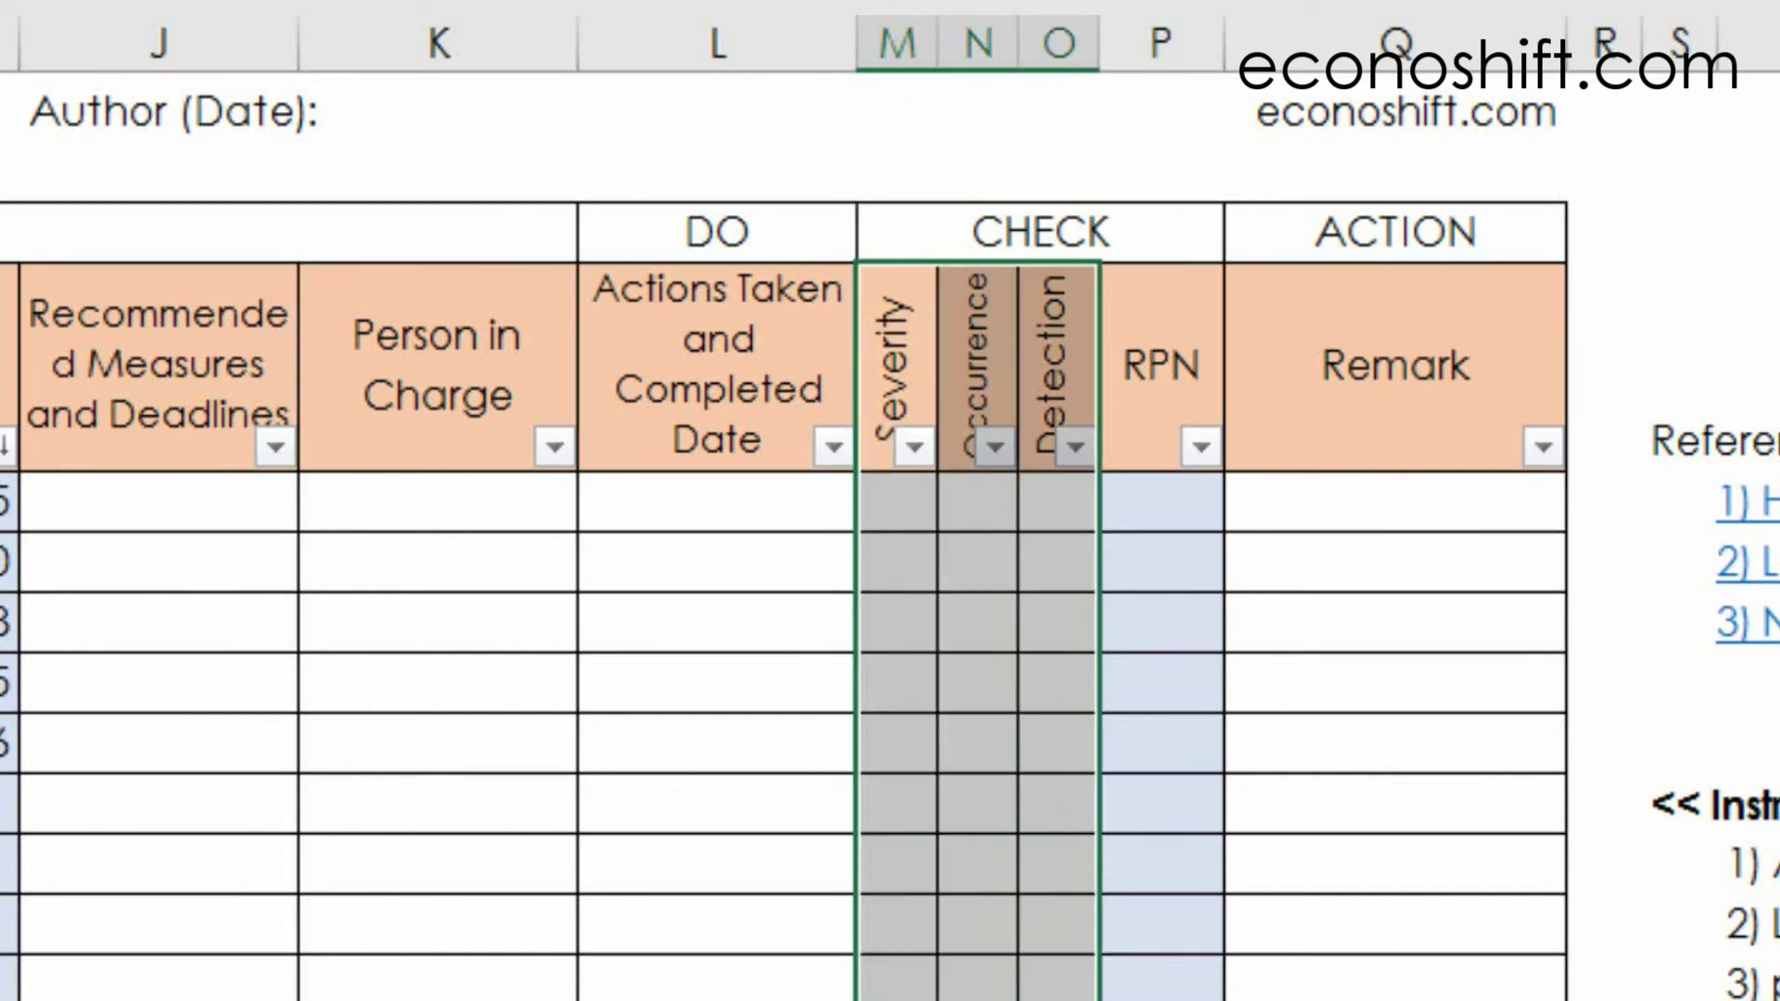
drag(1129, 417, 1159, 1000)
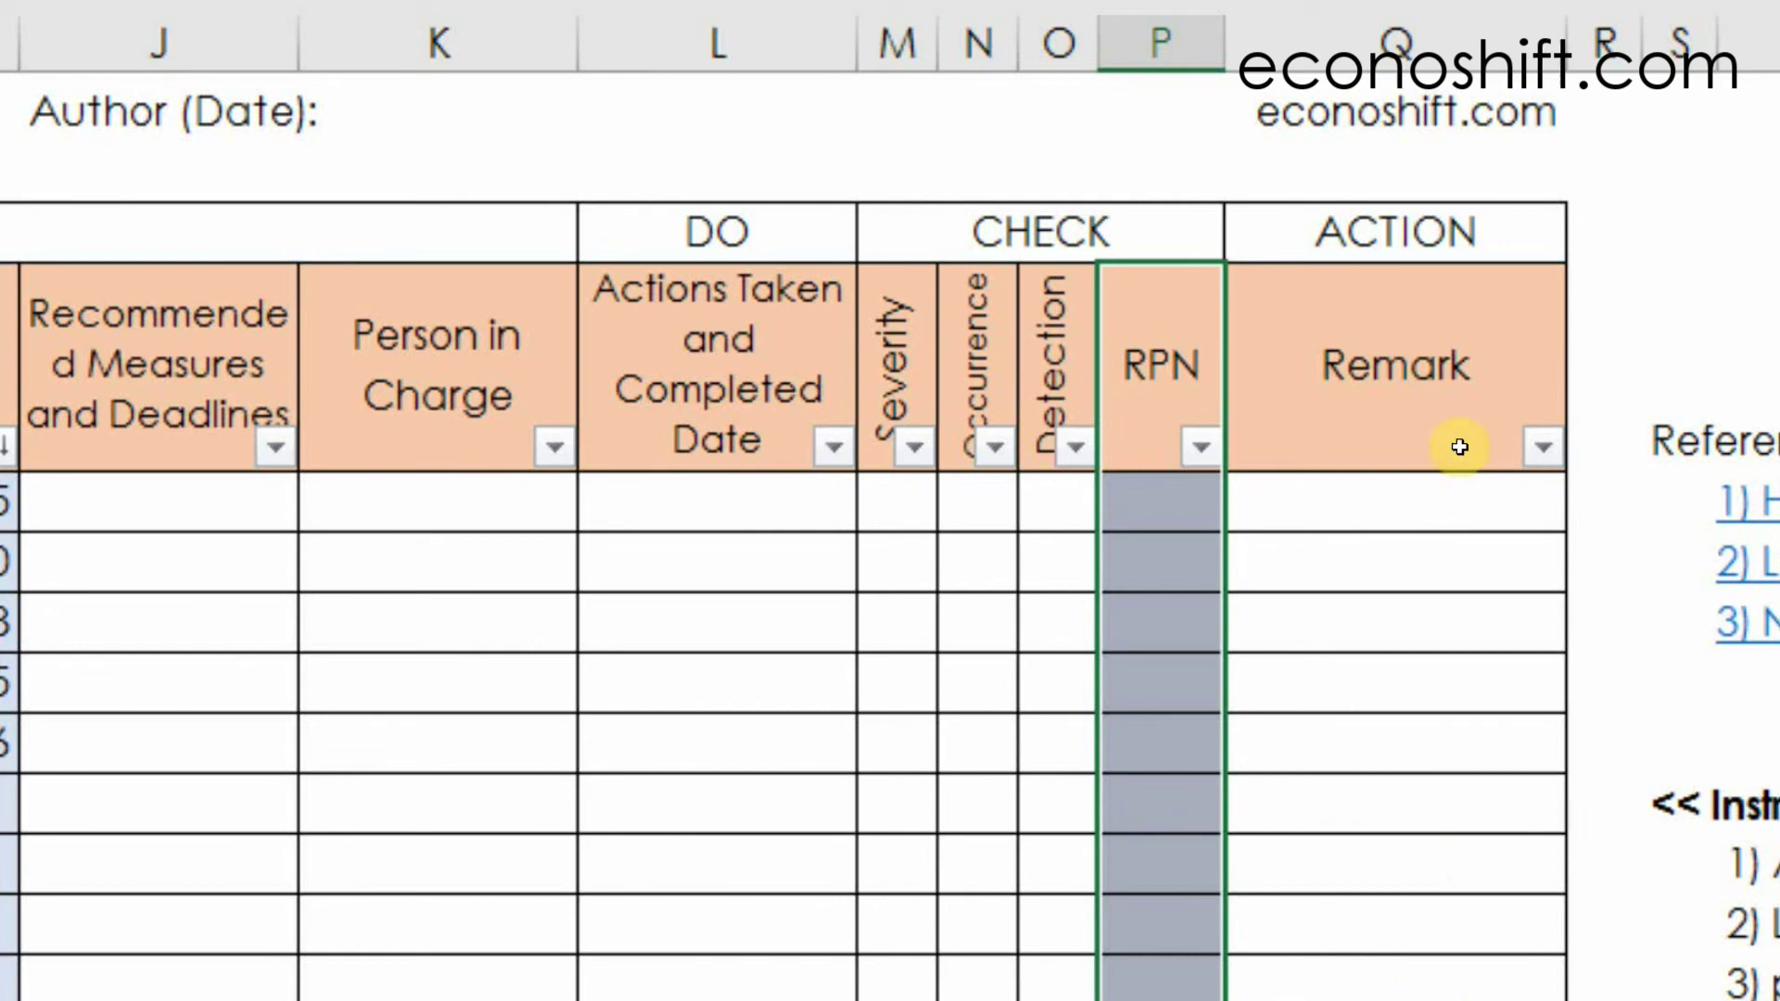
click(1419, 386)
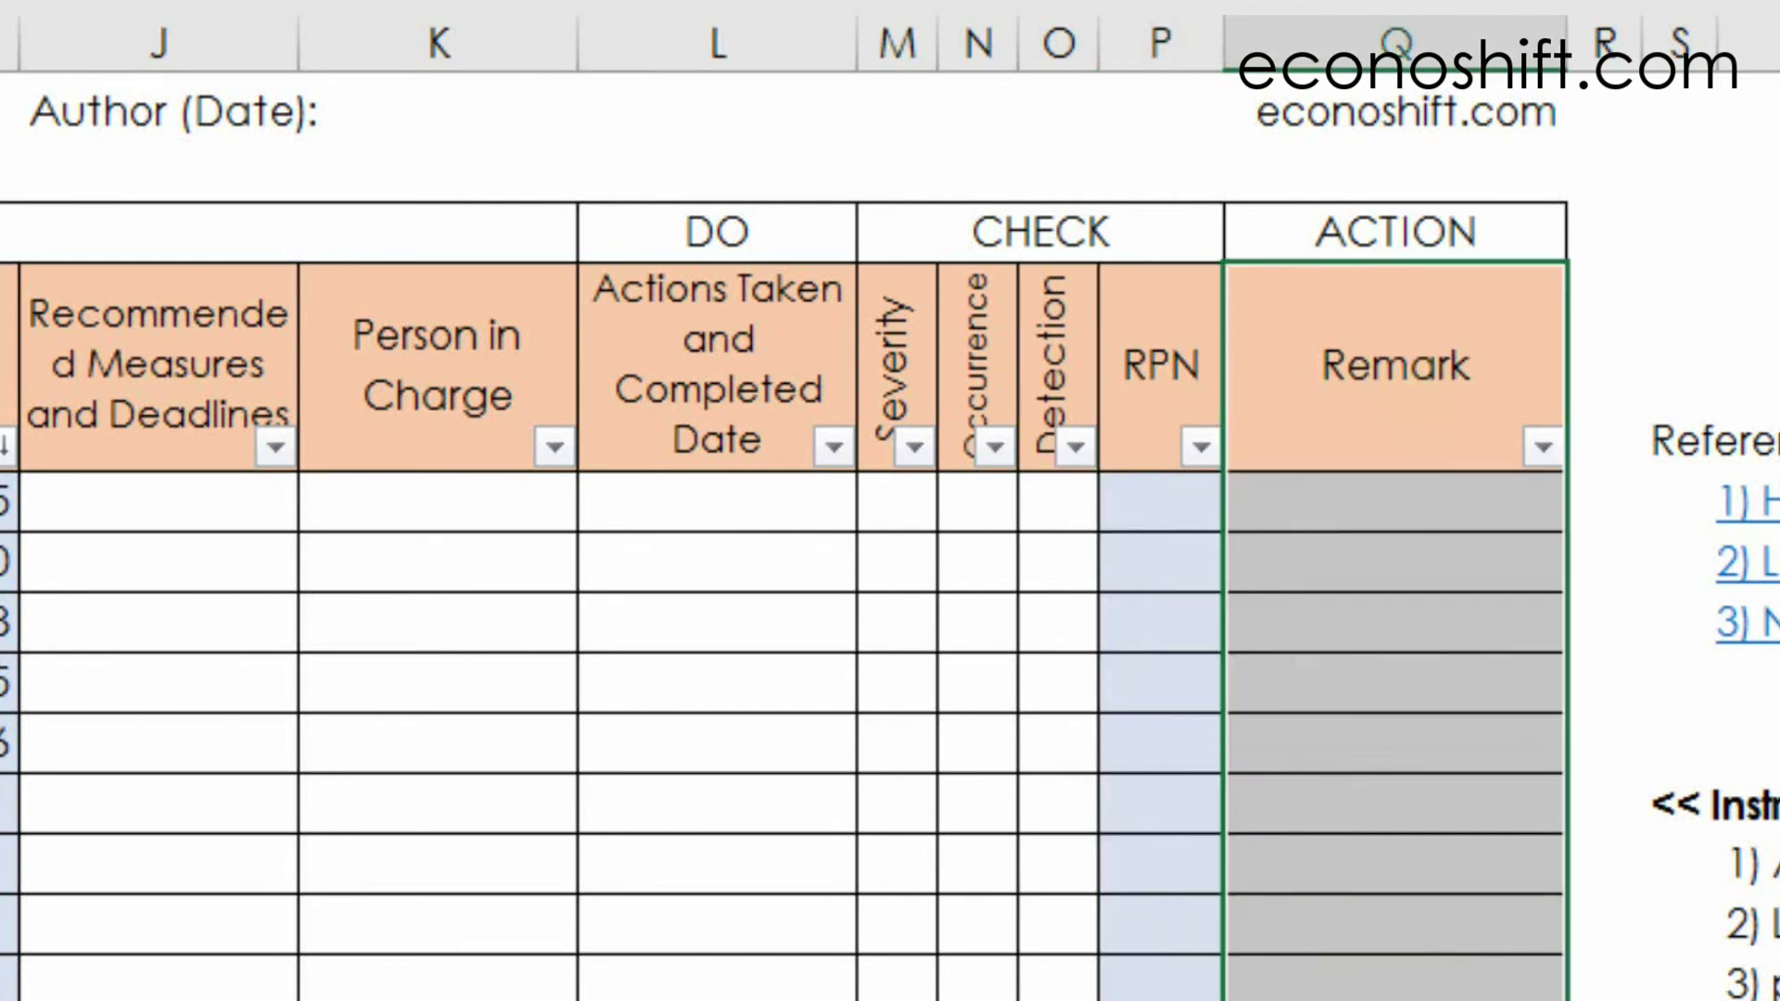